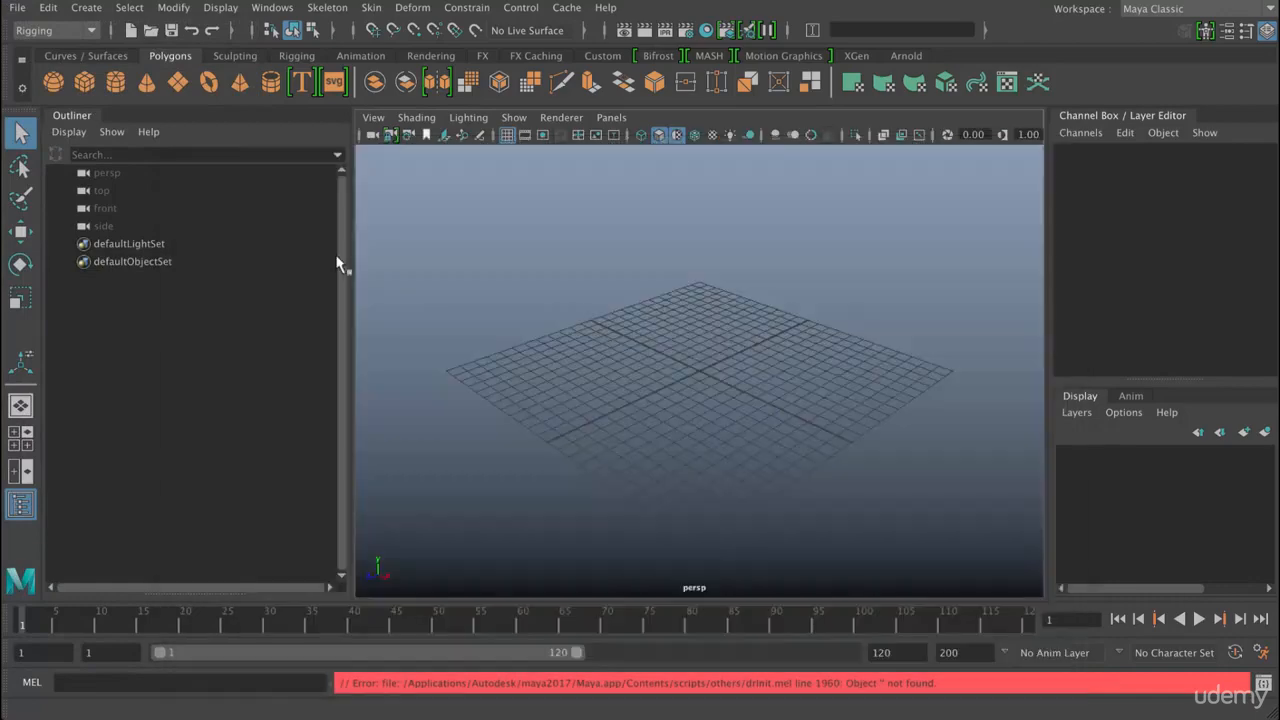
- Open robot_start.ma from the project's Robot scenes folder, discarding the untitled scene and accepting the student version notice
key(ctrl+o)
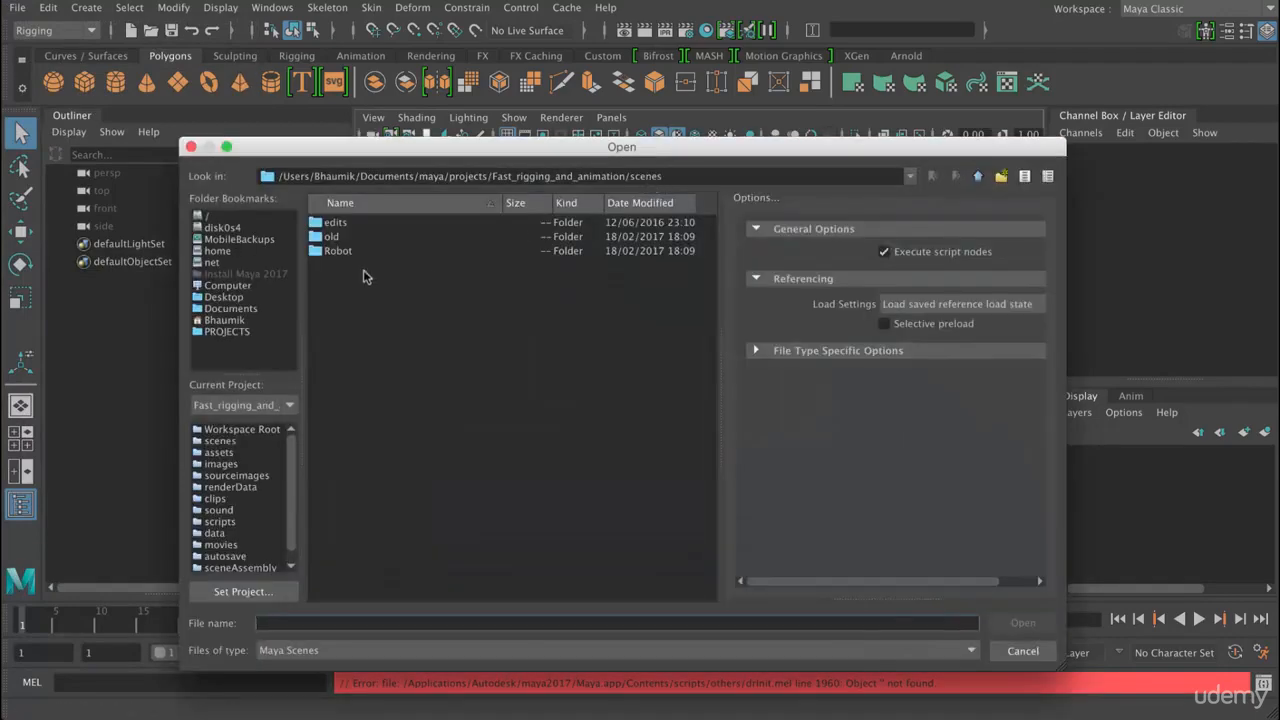
double_click(338, 250)
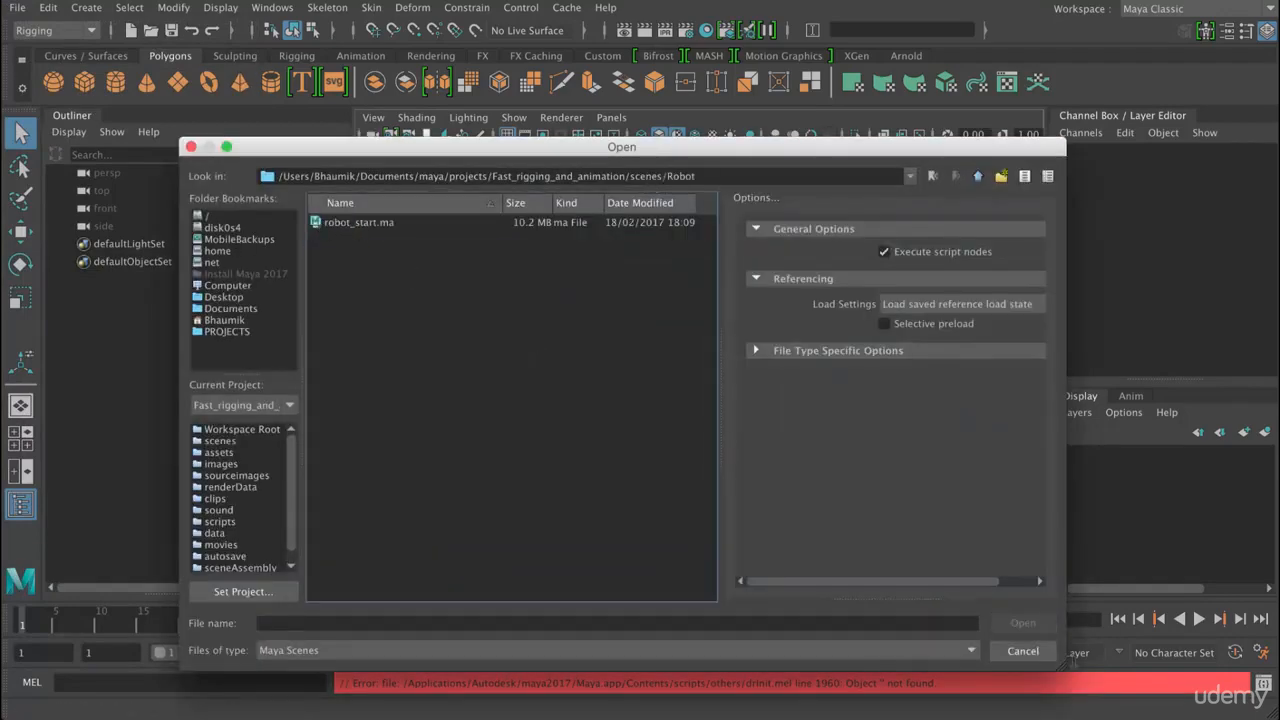
key(Down)
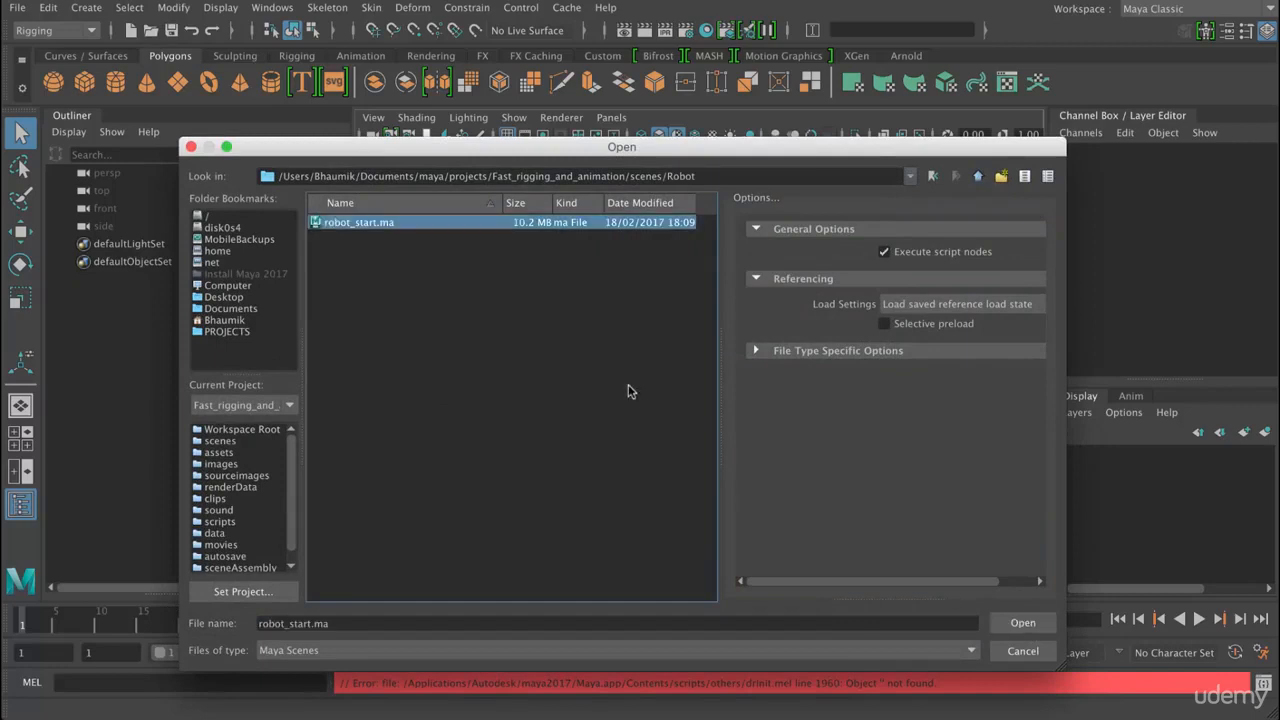
key(Return)
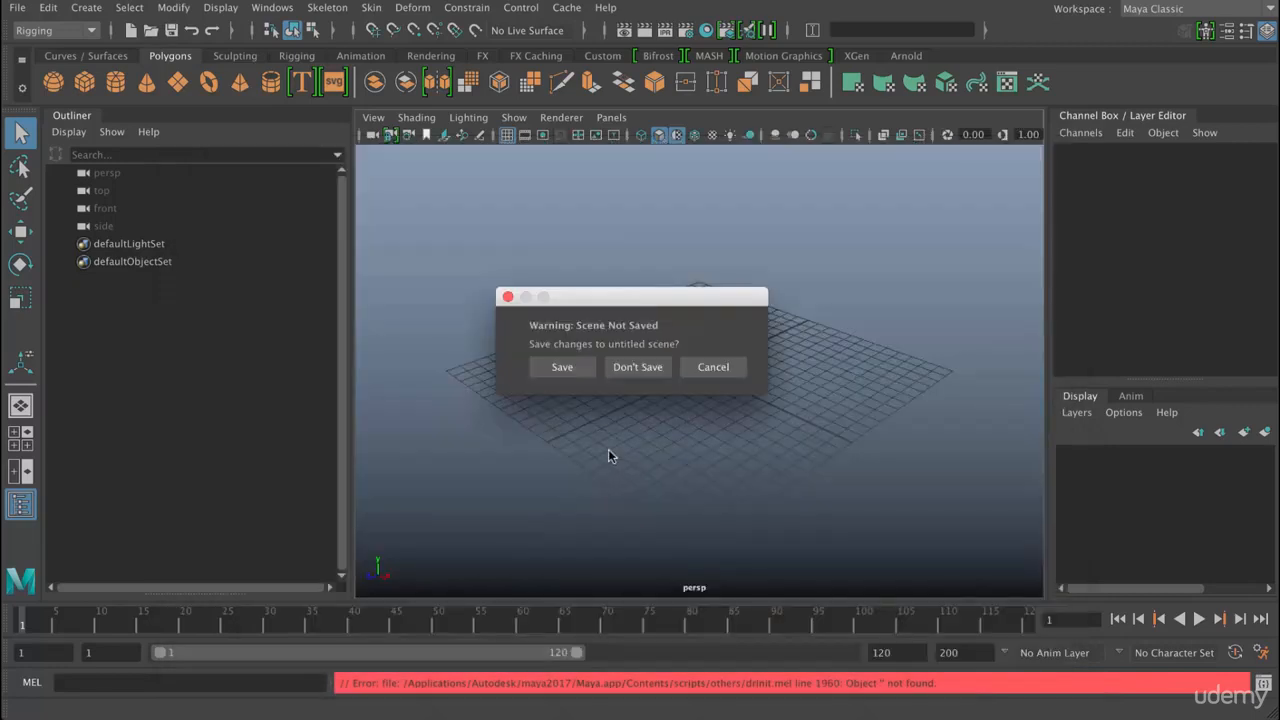
click(640, 367)
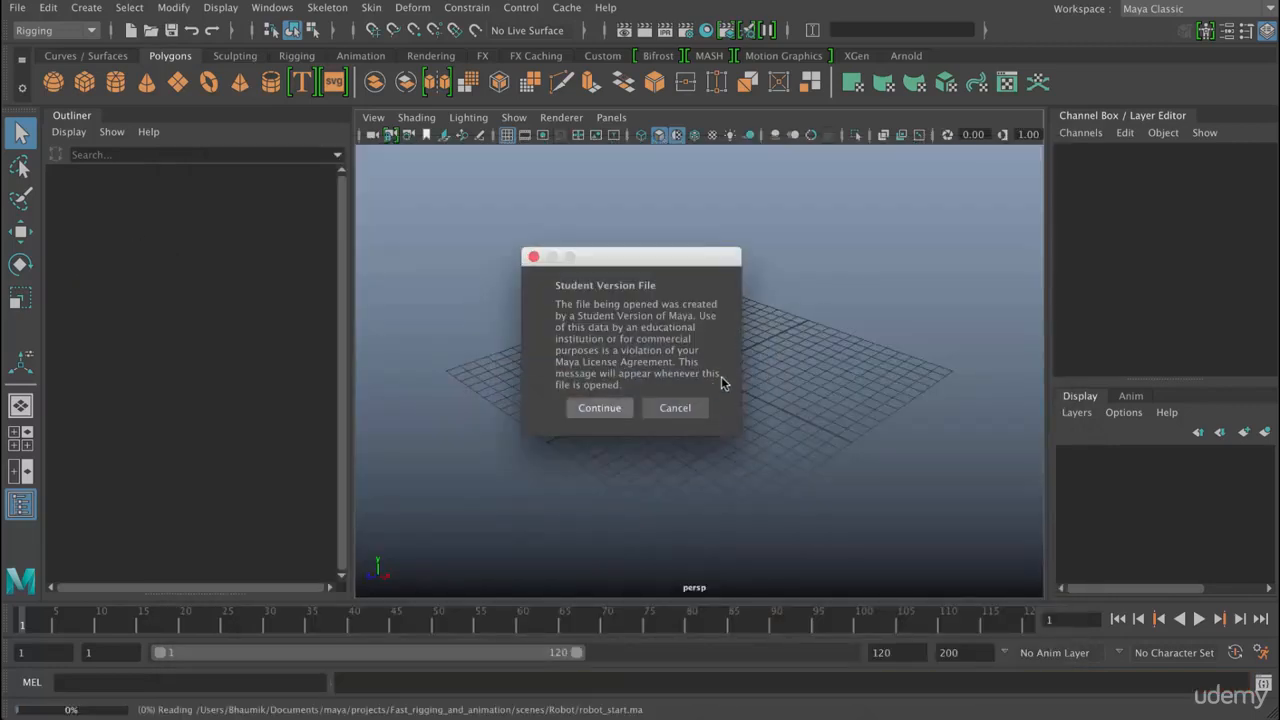
key(Return)
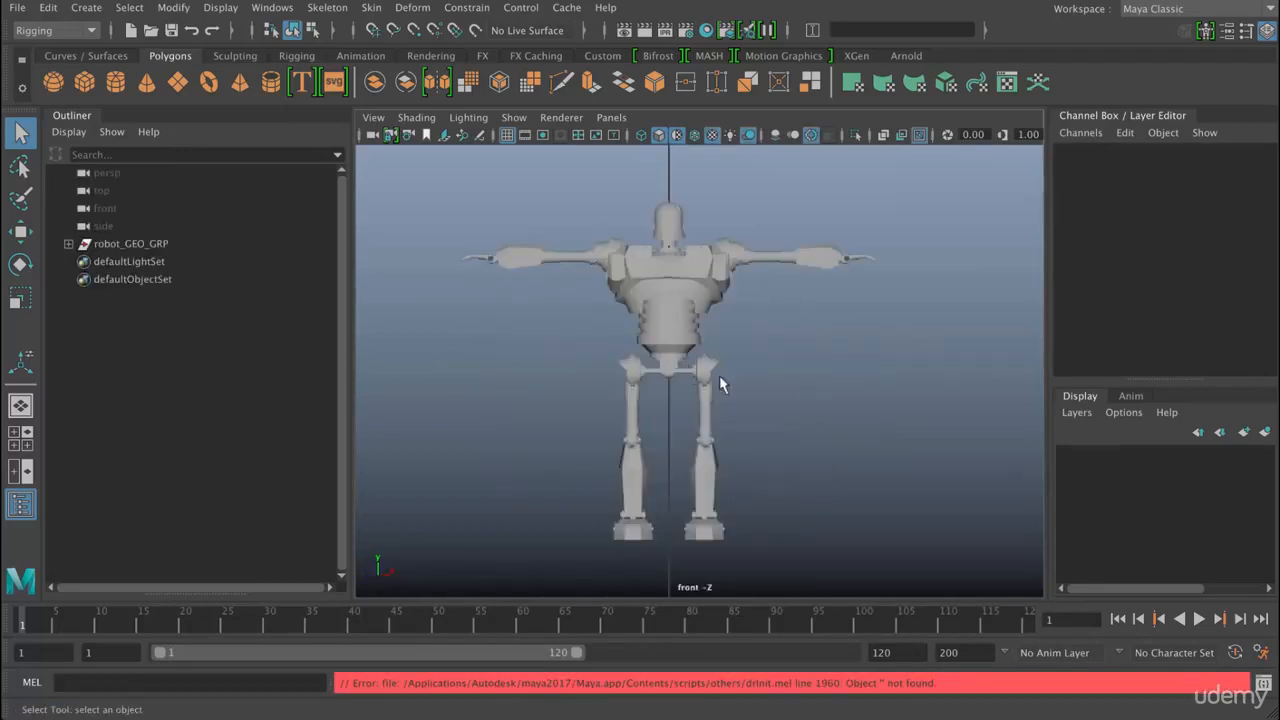
- In the perspective view, create a polygon cube and set its height to 200
key(space)
drag(799, 375, 798, 328)
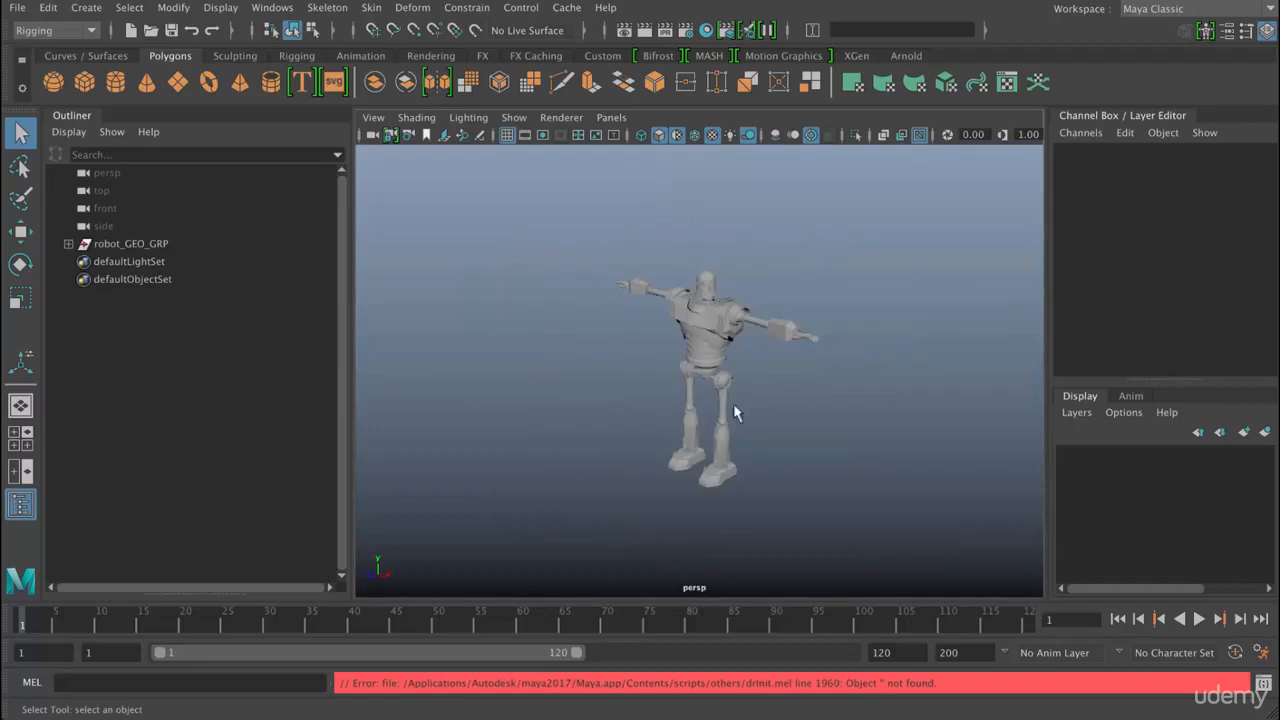
mouse_move(770, 401)
alt+mouse_down()
mouse_move(748, 411)
mouse_move(760, 397)
mouse_move(730, 380)
mouse_move(794, 380)
mouse_move(810, 418)
mouse_move(783, 416)
alt+mouse_up()
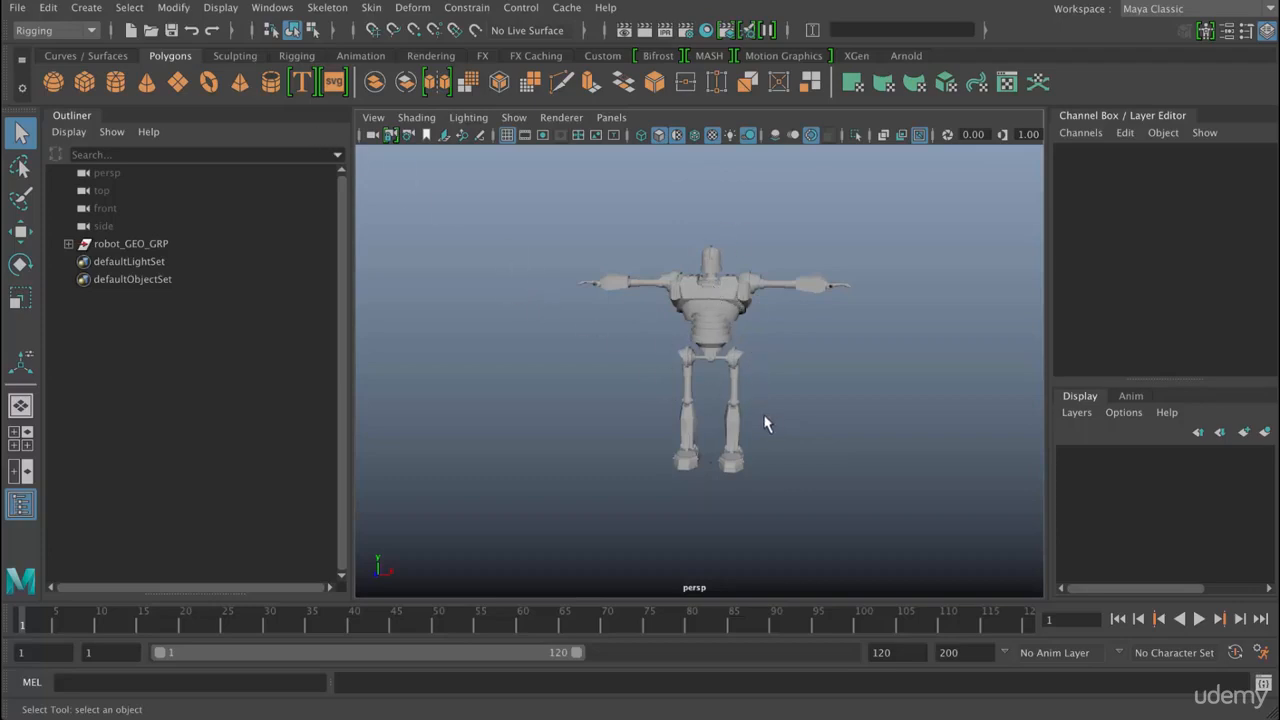
alt+middle_drag(138, 110, 86, 86)
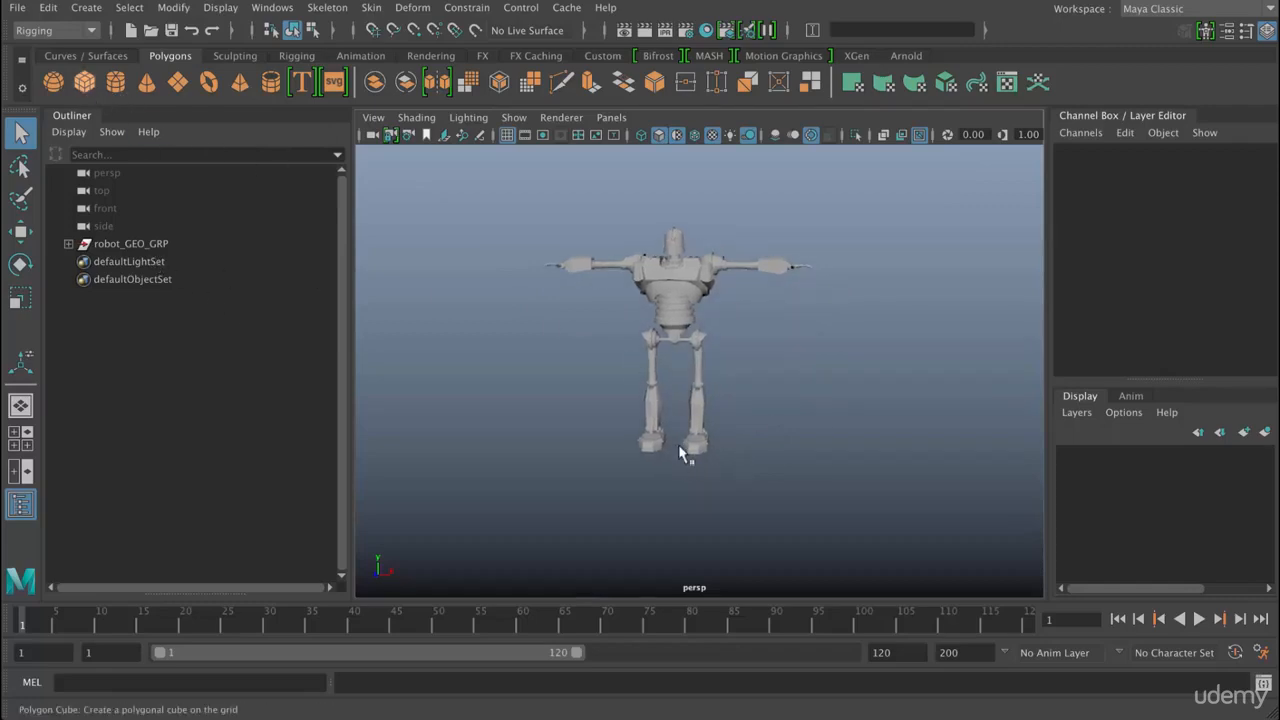
click(84, 82)
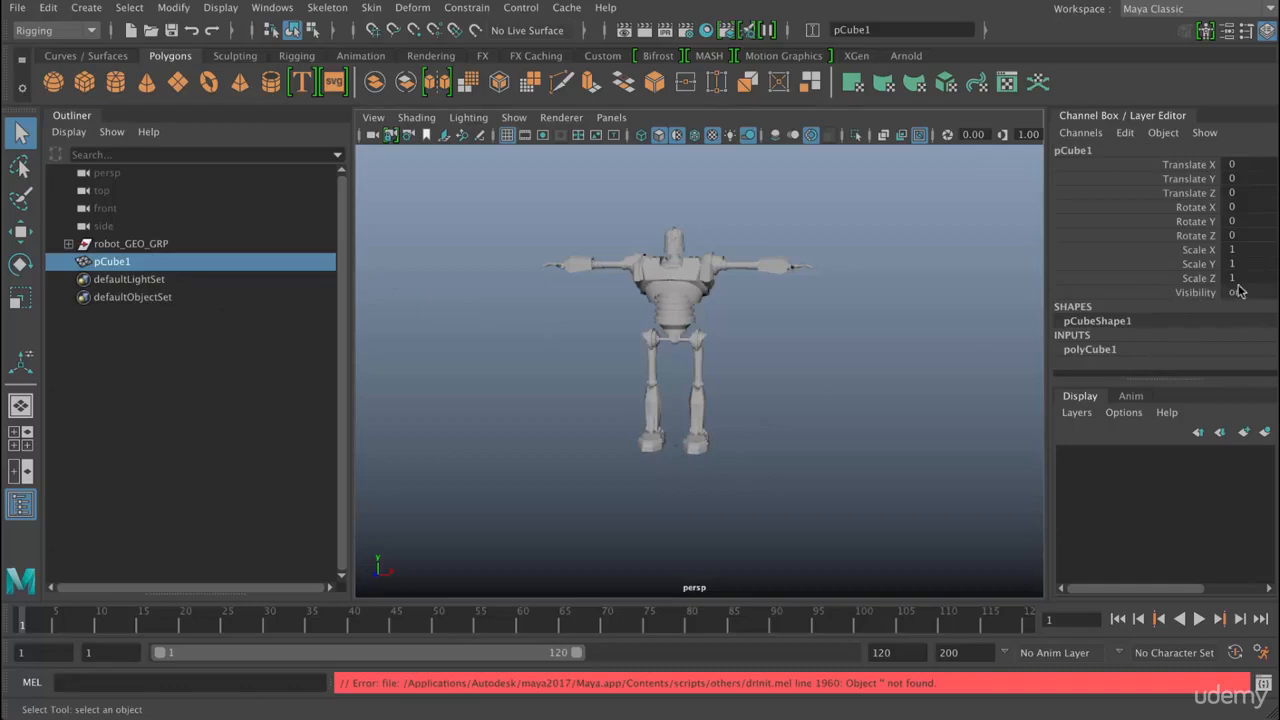
scroll(1241, 292, down, 3)
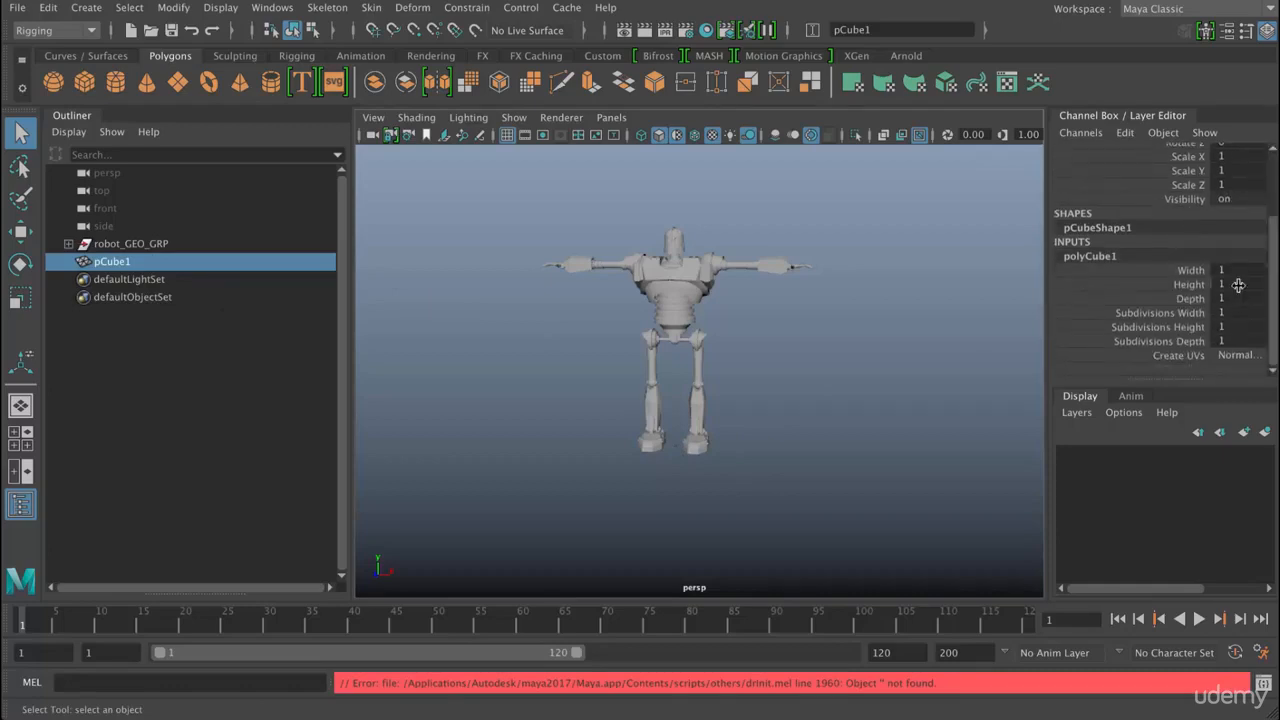
click(1238, 285)
key(Return)
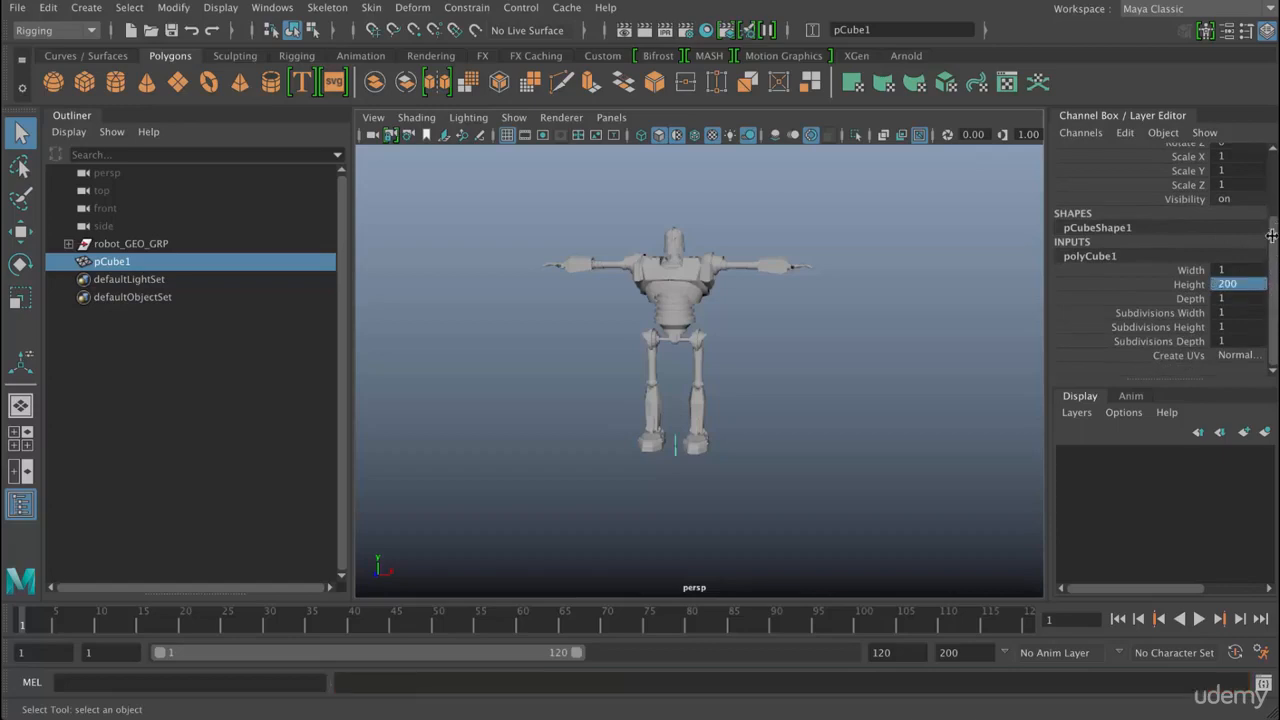
- Set the cube's Translate Y to 100
scroll(1193, 232, up, 1)
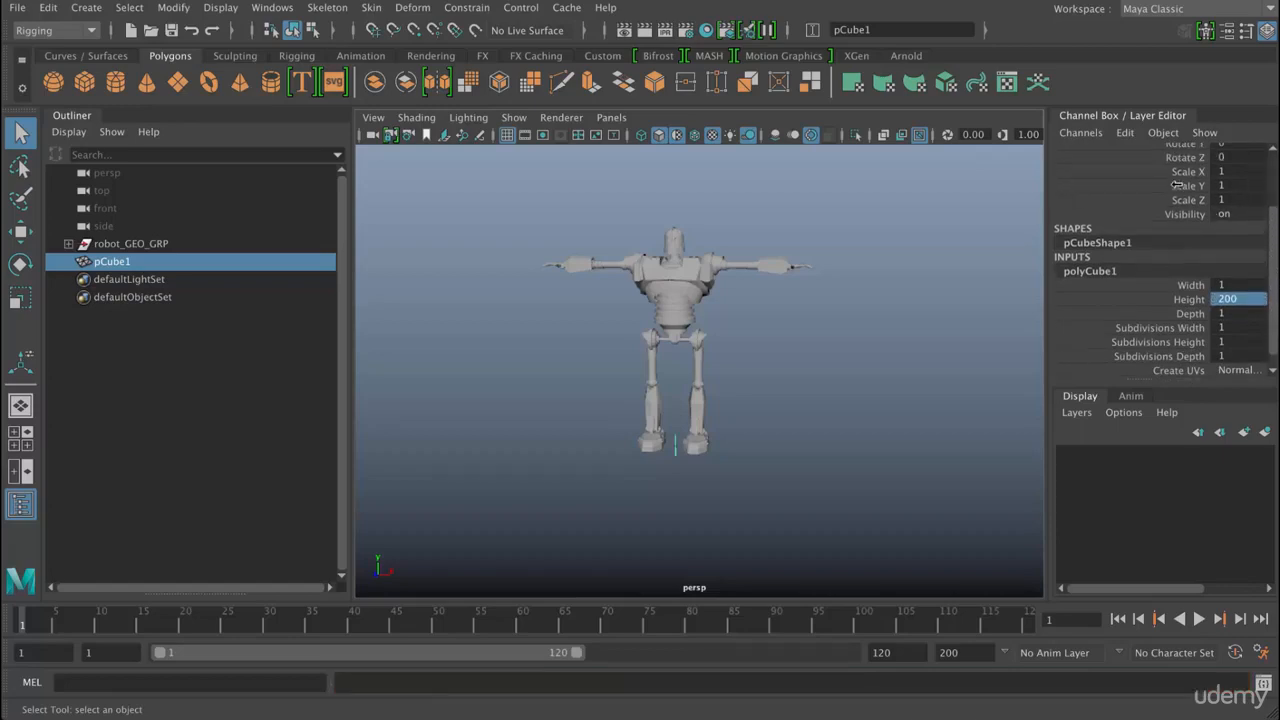
scroll(1243, 179, up, 5)
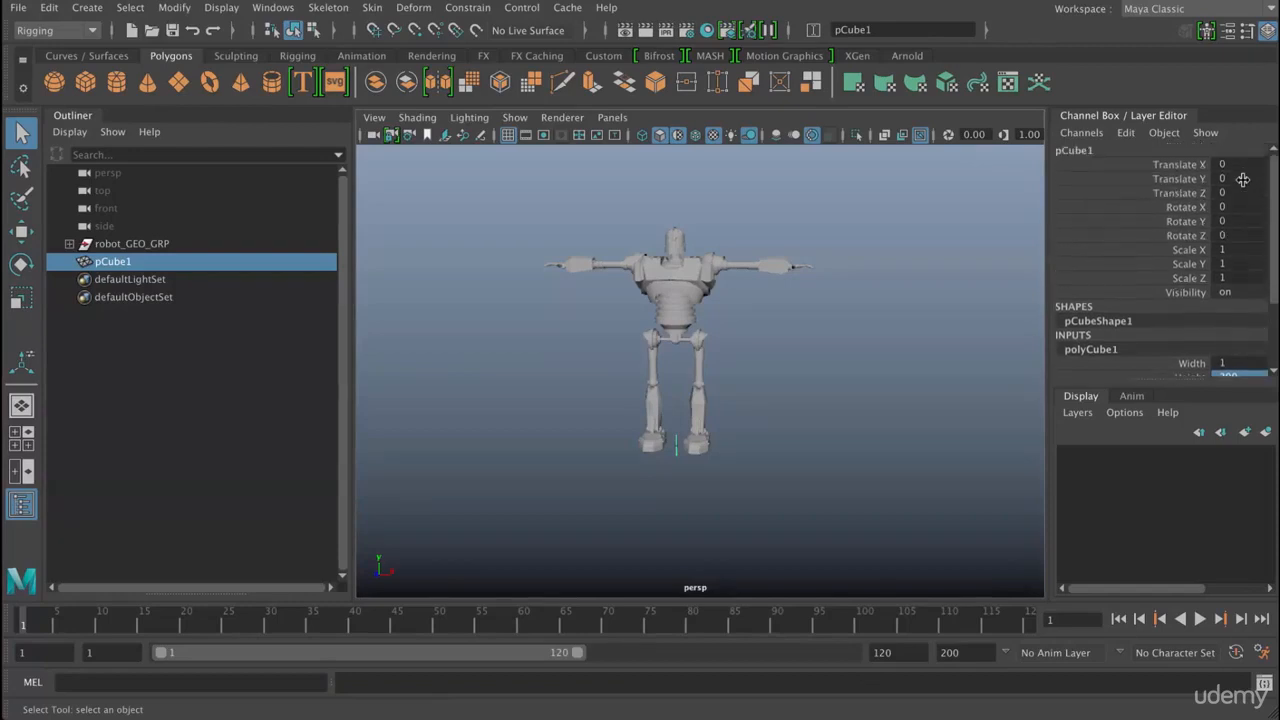
click(1243, 179)
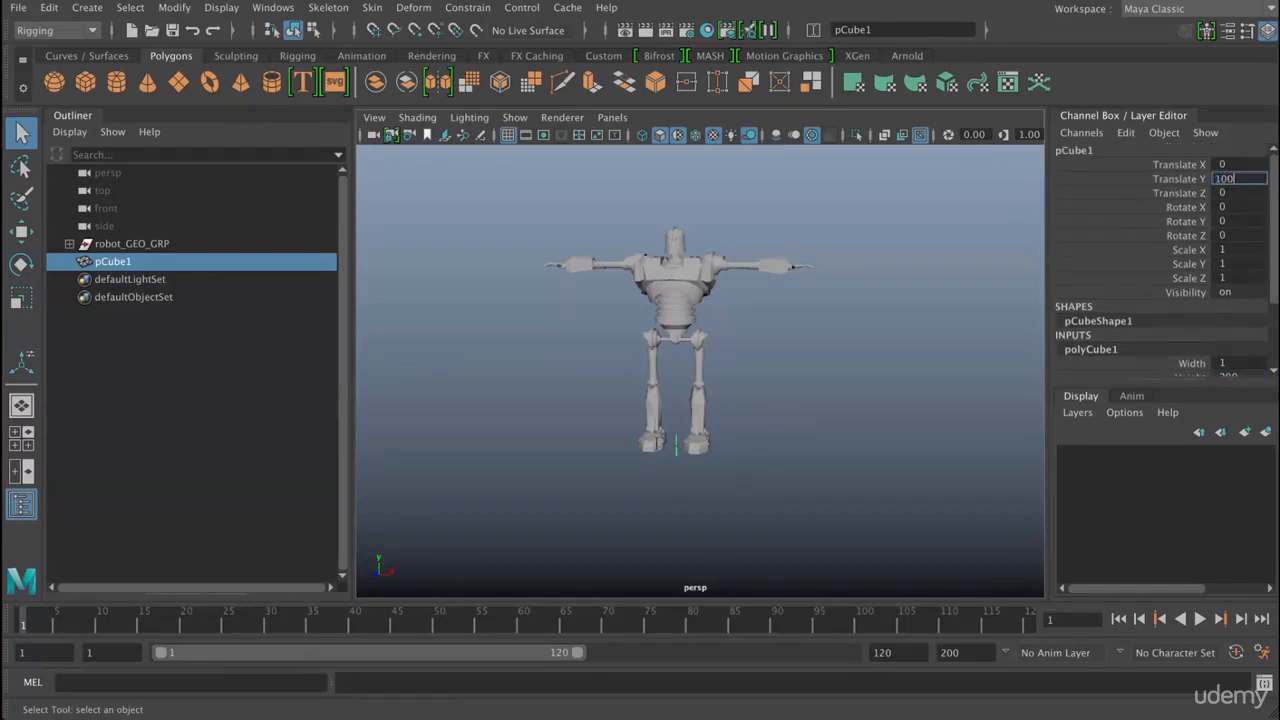
key(Return)
- Show the robot and cube in the front view and change the viewport background to black
scroll(813, 377, up, 10)
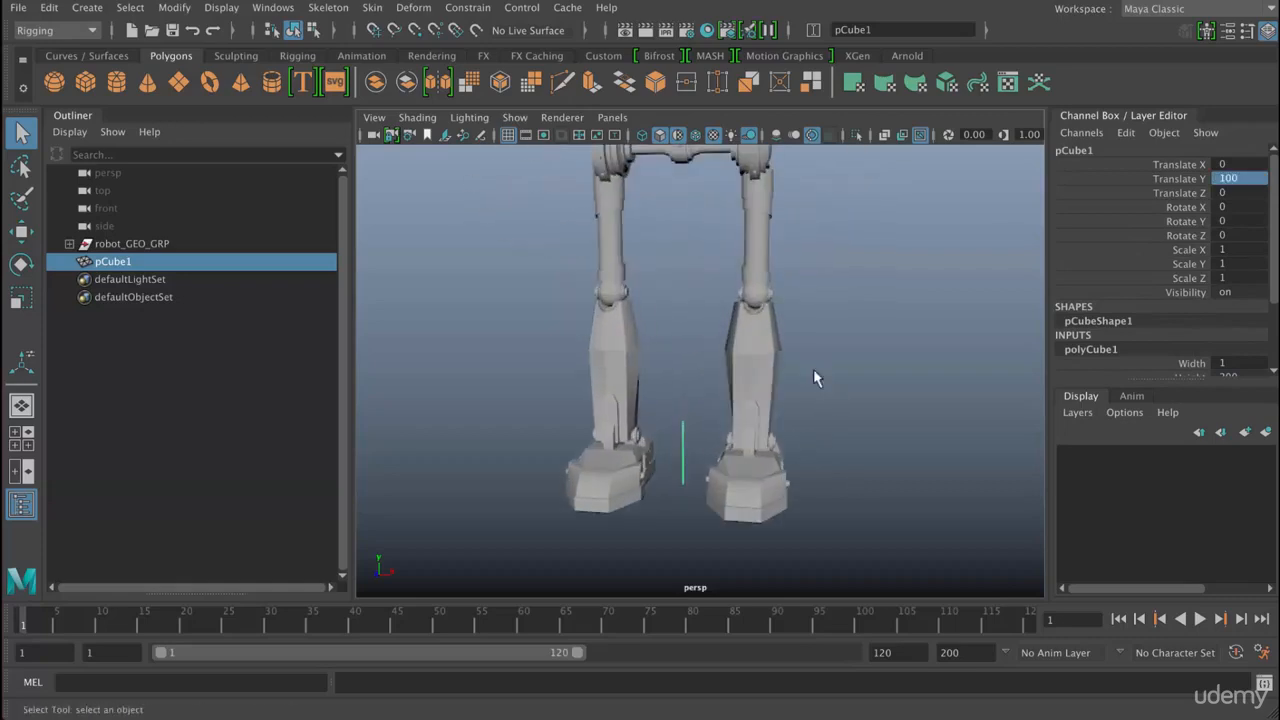
scroll(823, 423, down, 6)
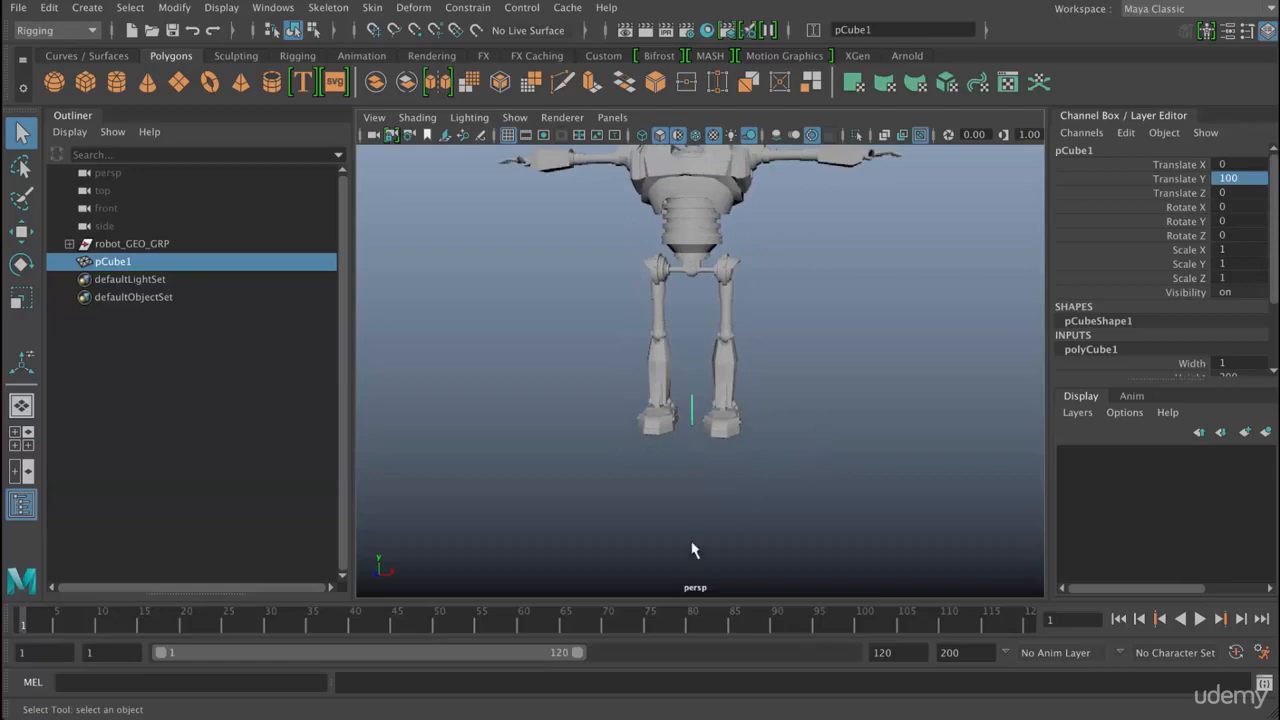
key(space)
drag(815, 370, 815, 421)
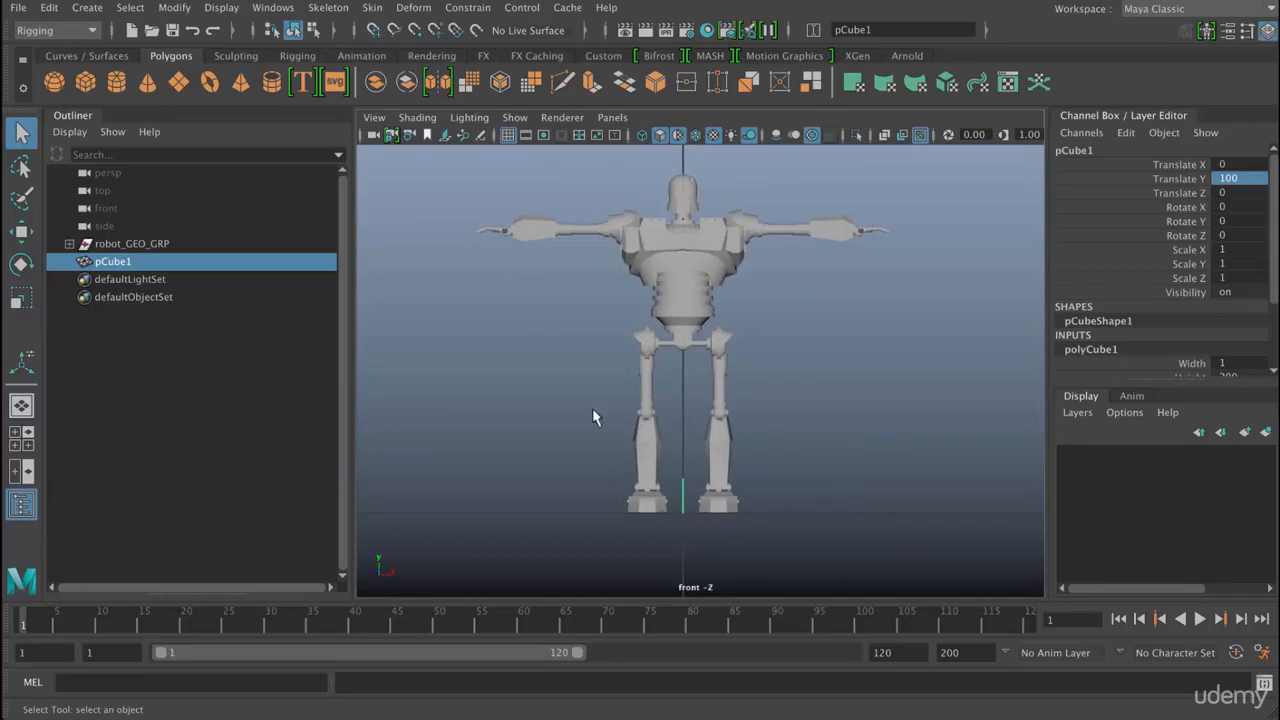
key(alt+b)
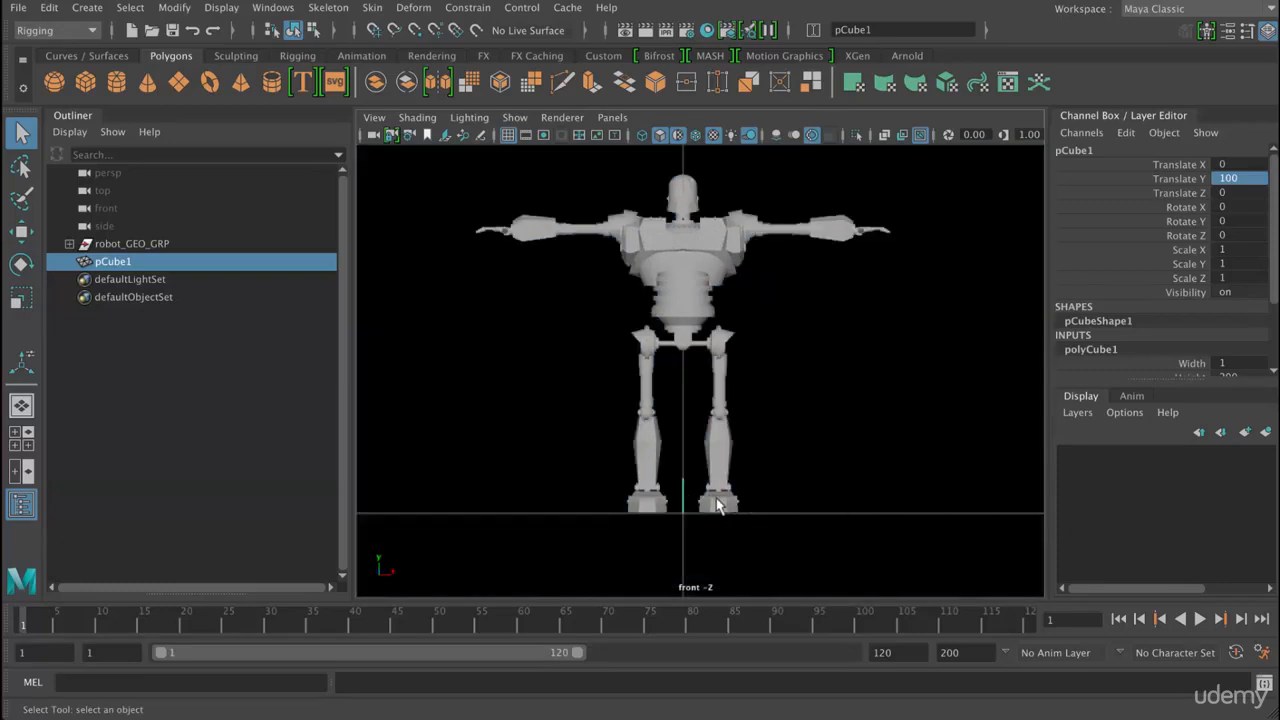
- Widen the cube to a Scale X of about 99.4 and move it beside the robot at about Translate X -633
key(e)
key(r)
drag(766, 496, 996, 520)
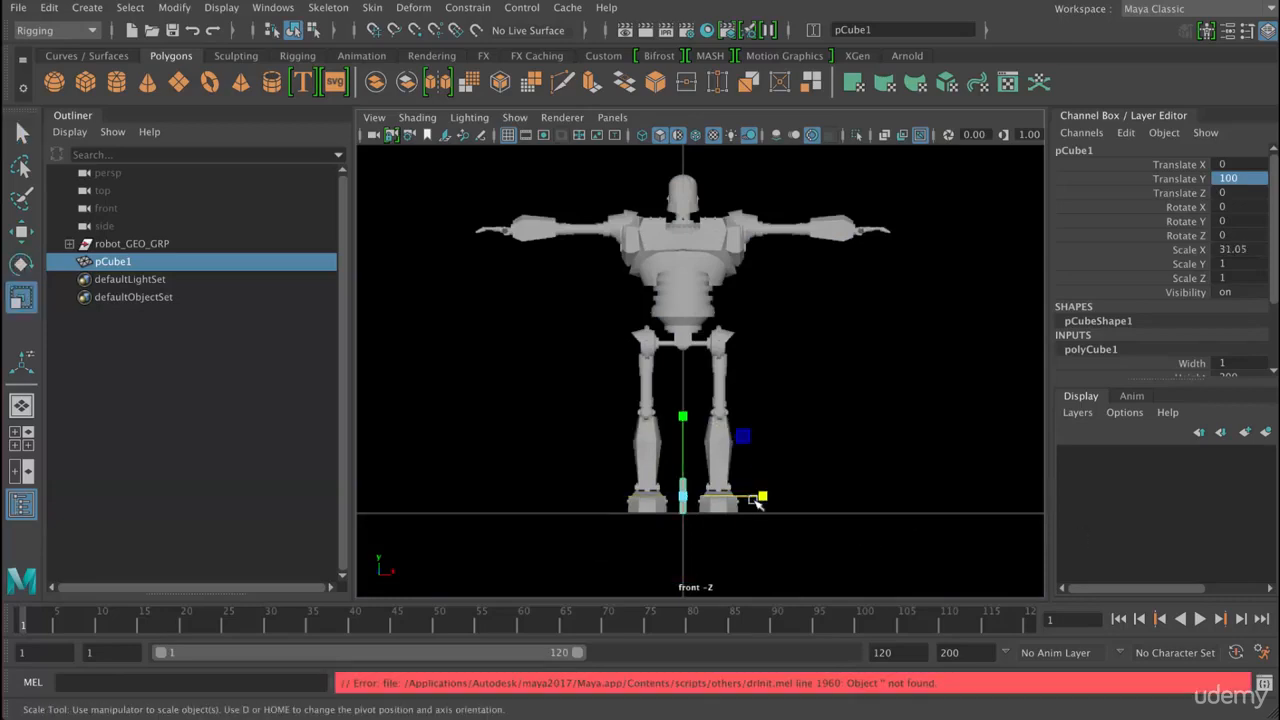
drag(757, 494, 771, 495)
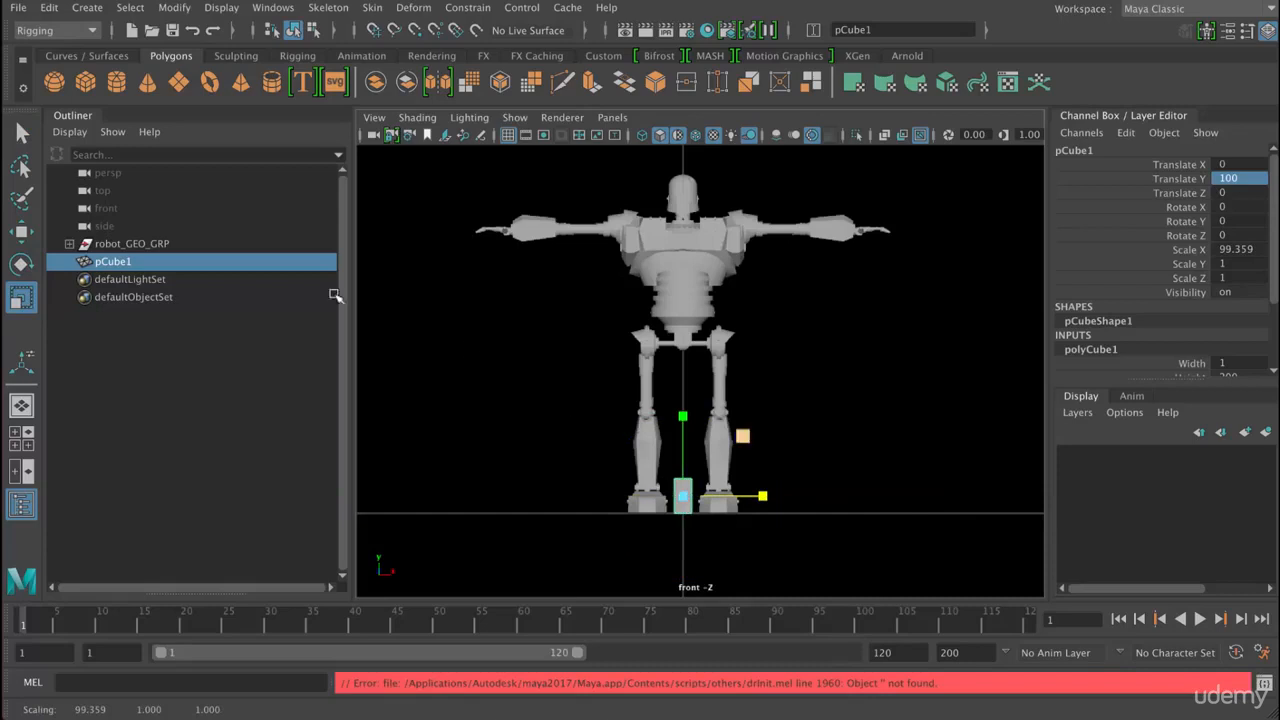
key(w)
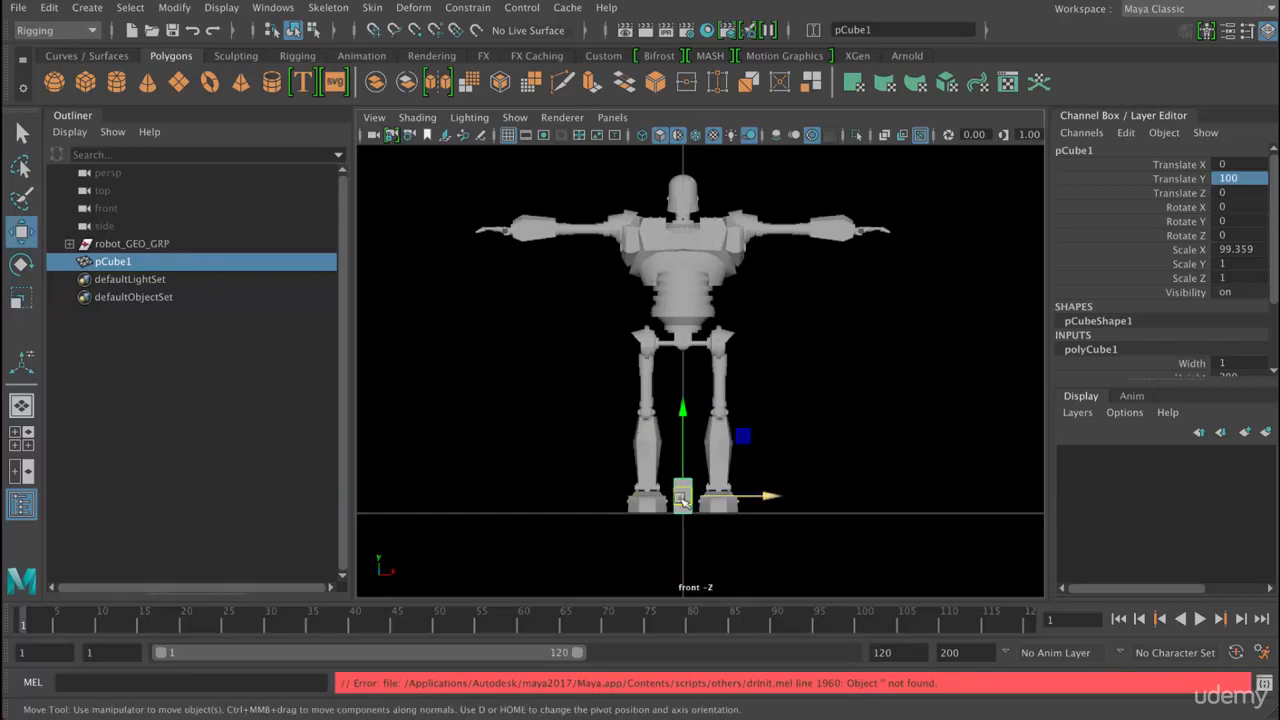
drag(771, 496, 661, 499)
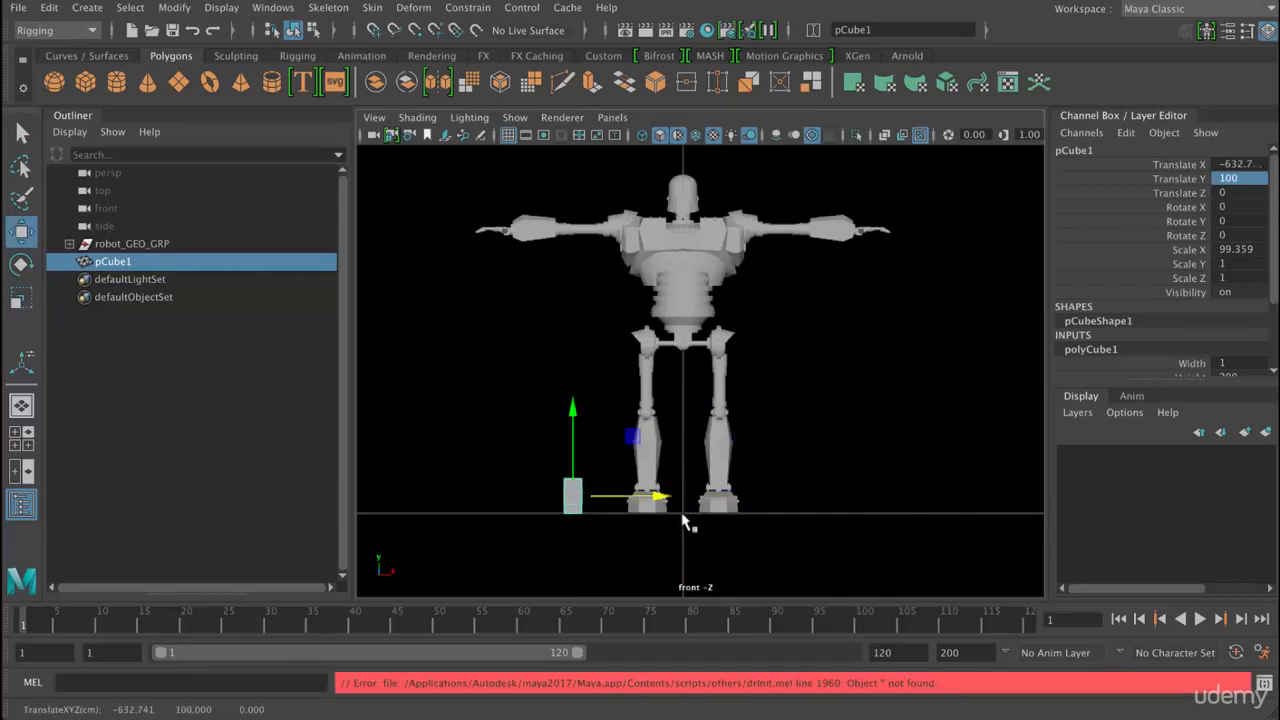
- Scale the whole robot_GEO_GRP group down uniformly to about 0.12
click(645, 508)
key(e)
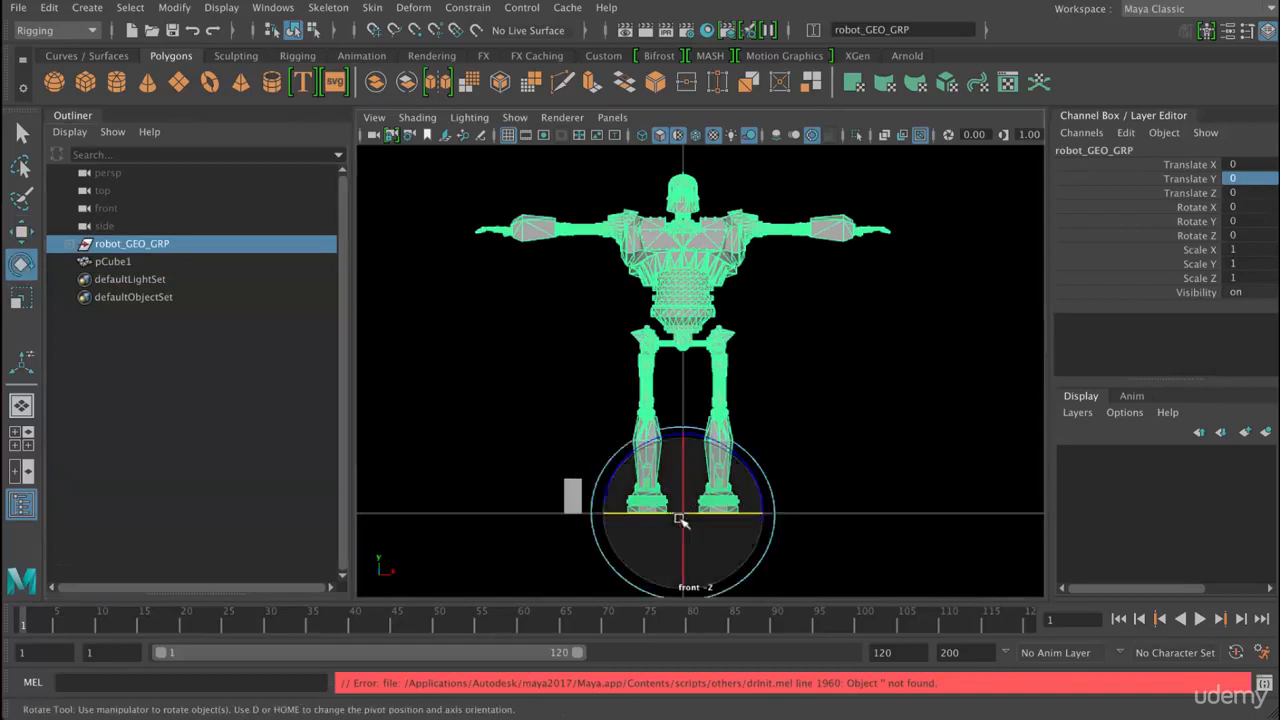
key(r)
middle_drag(649, 514, 710, 503)
- Move the cube closer to the shrunken robot, to about Translate X -227
click(573, 497)
key(w)
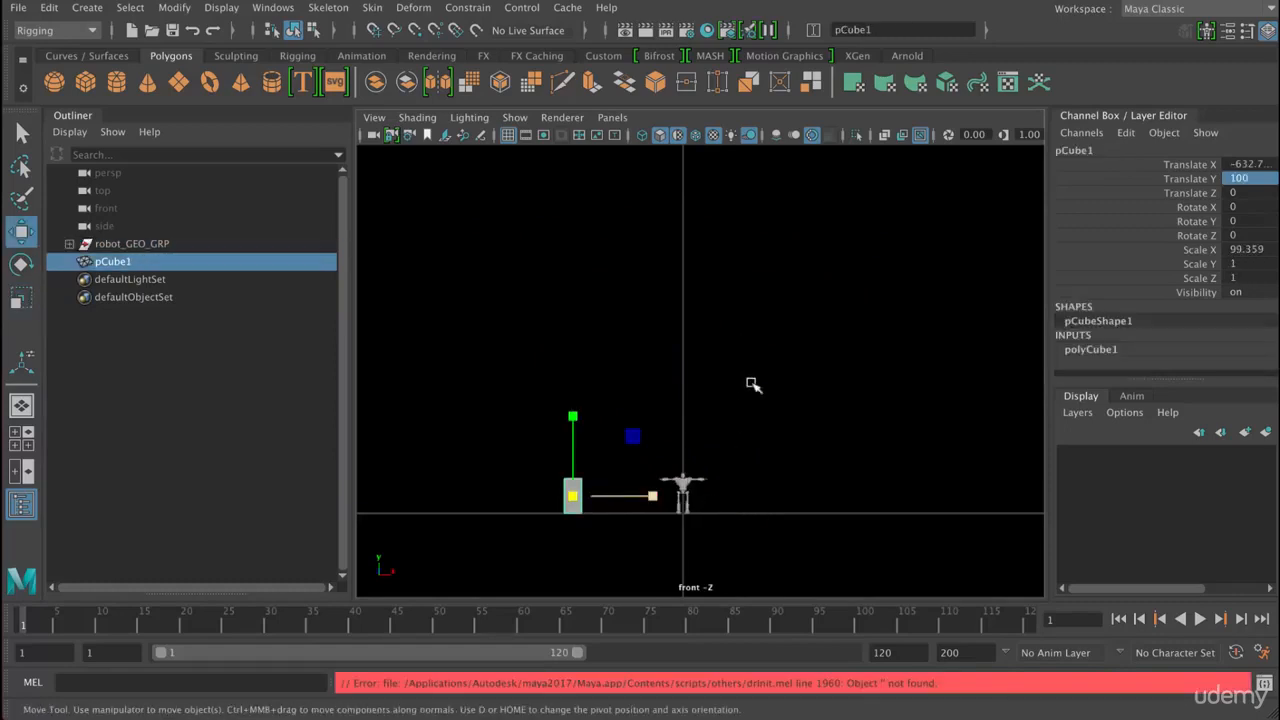
middle_drag(778, 372, 755, 402)
alt+right_drag(850, 404, 829, 404)
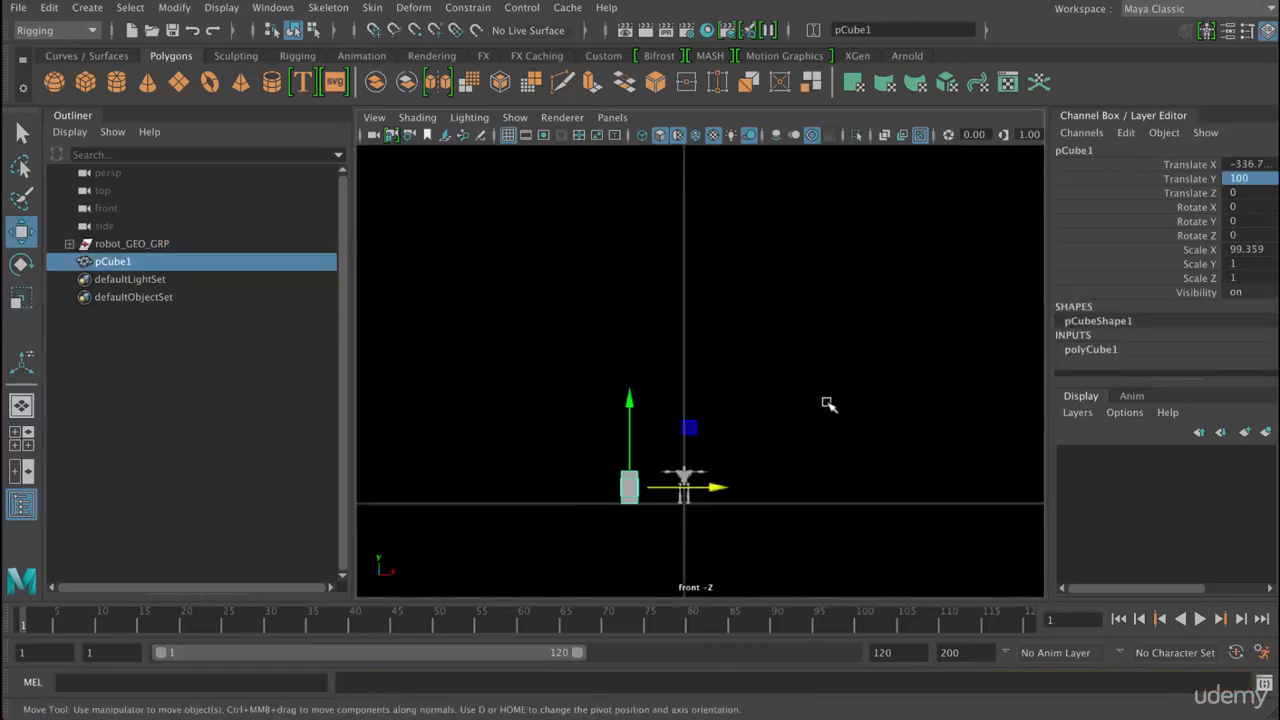
alt+right_drag(440, 385, 665, 391)
alt+middle_drag(645, 556, 663, 391)
alt+middle_drag(645, 592, 793, 465)
scroll(139, 258, up, 5)
- Scale the robot group uniformly to about 0.103 to match the cube's height
click(760, 465)
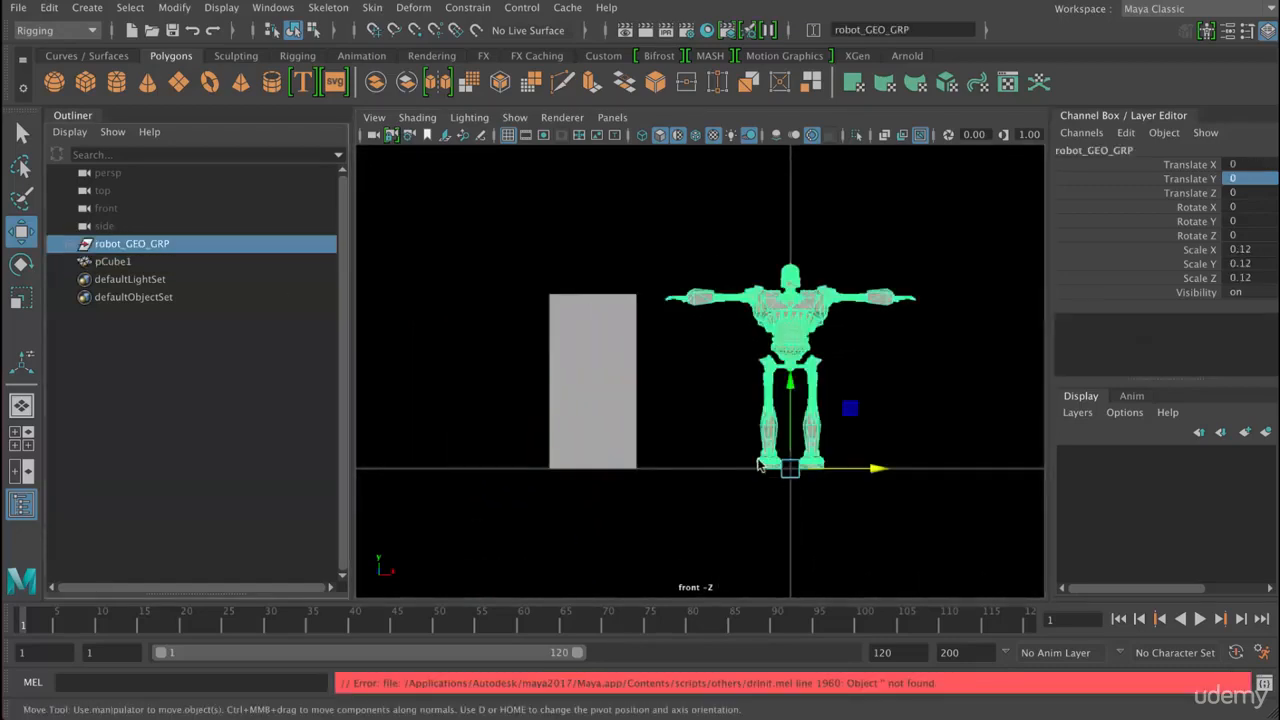
key(r)
middle_drag(760, 462, 673, 386)
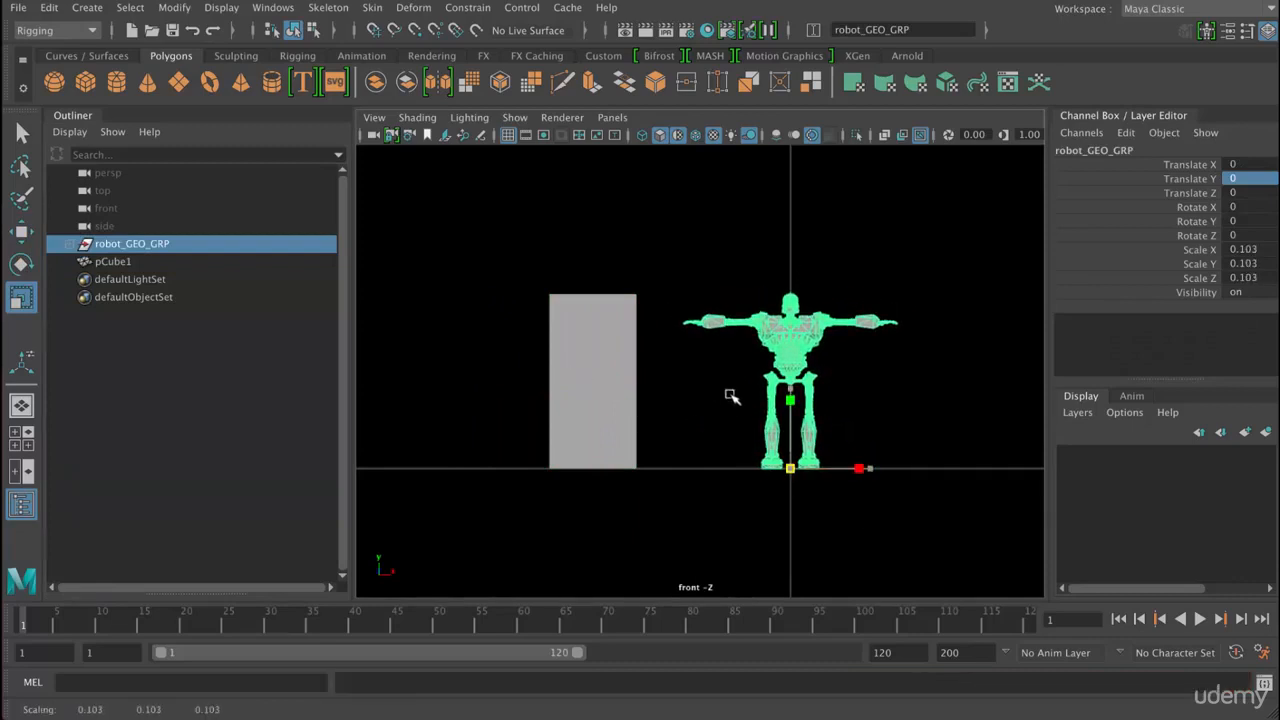
- Move the cube right next to the robot's outstretched hand, at about Translate X -184
click(616, 400)
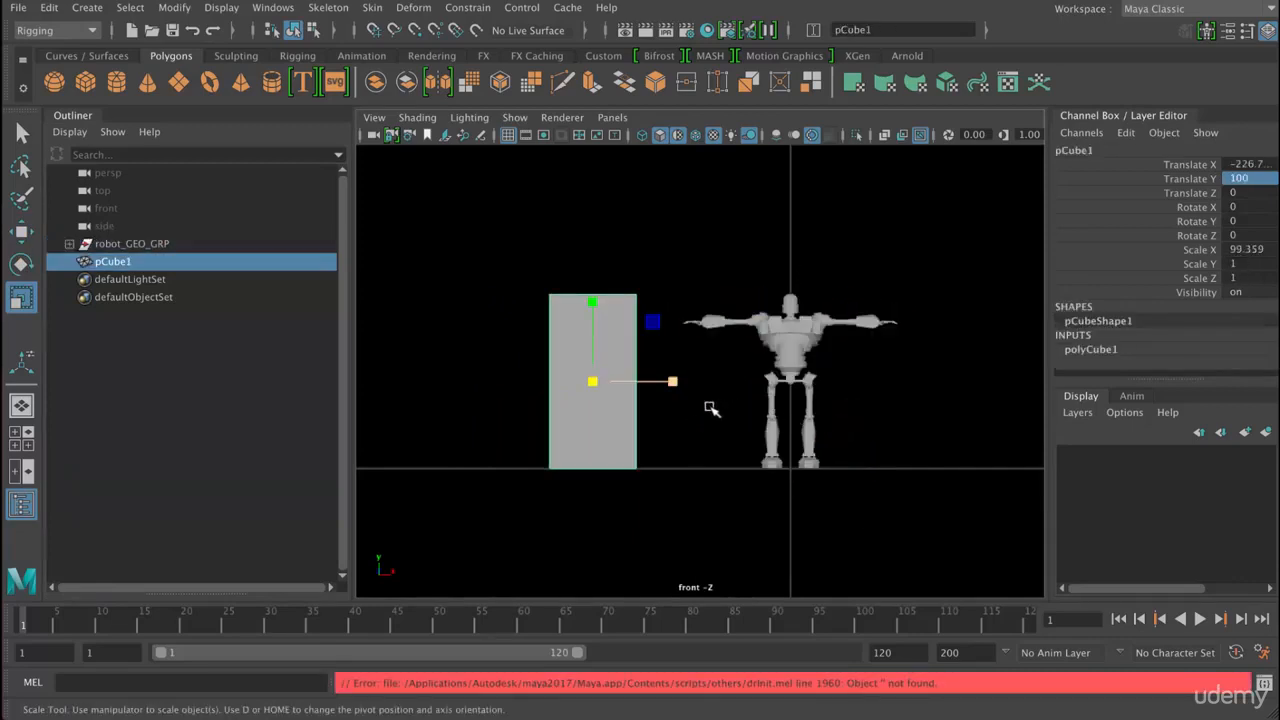
key(w)
middle_drag(710, 408, 808, 480)
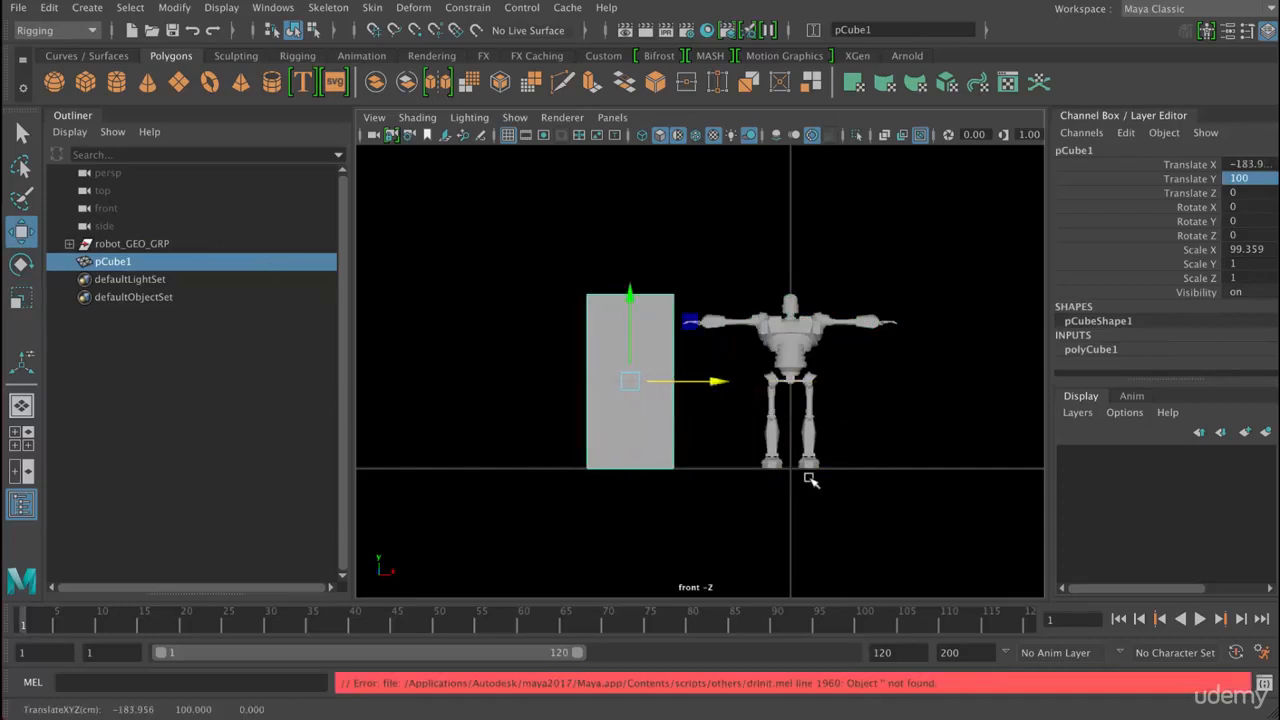
- Fine-tune the robot group's uniform scale against the cube's height, keeping it at about 0.103, and clear the selection
click(792, 473)
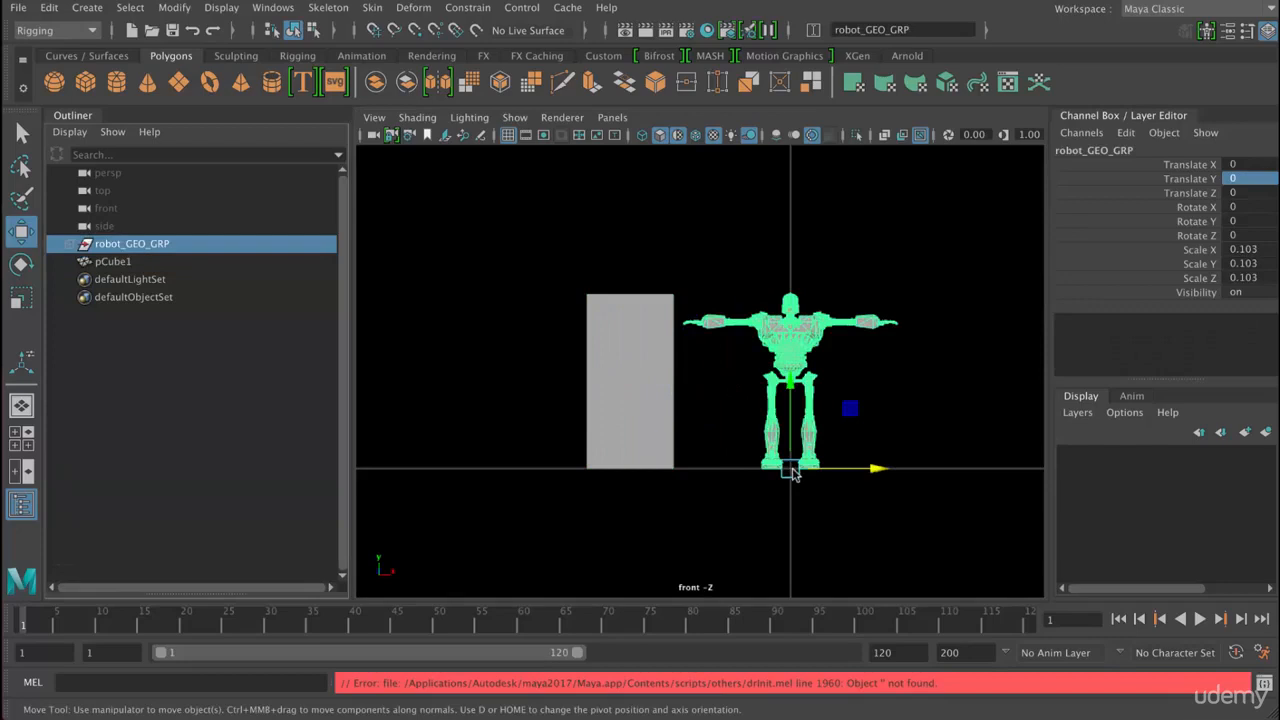
key(r)
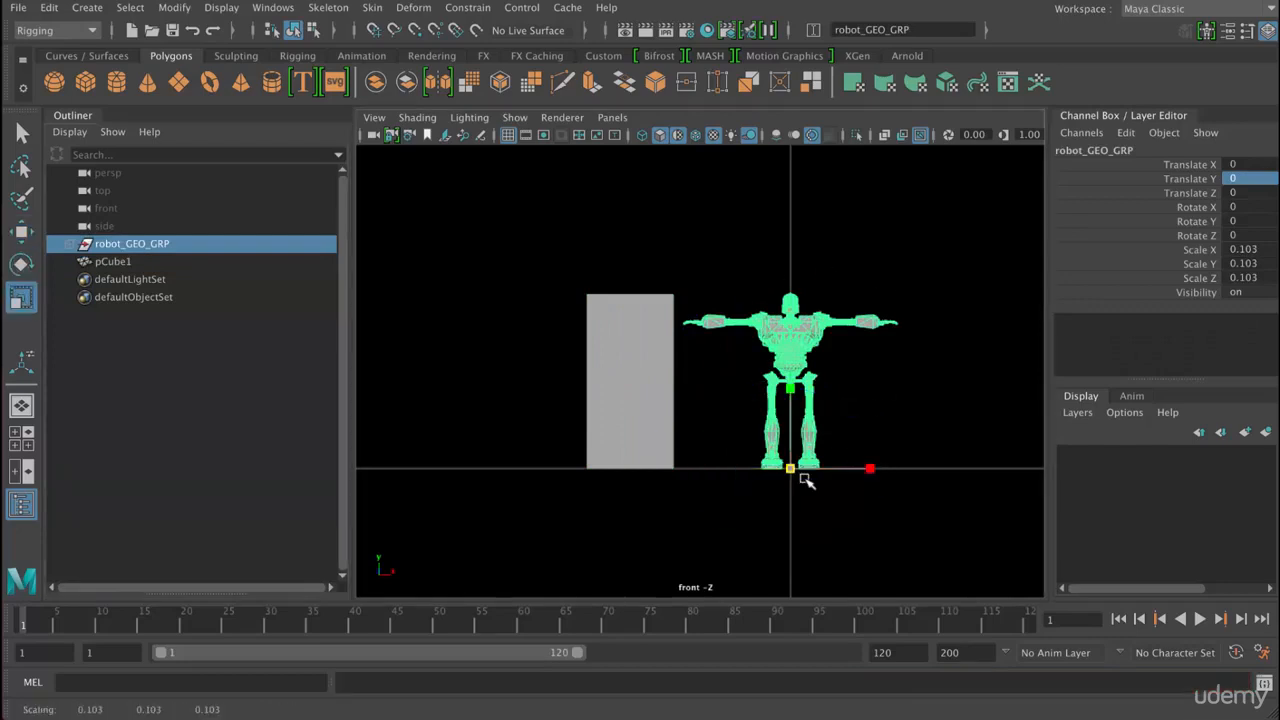
click(908, 541)
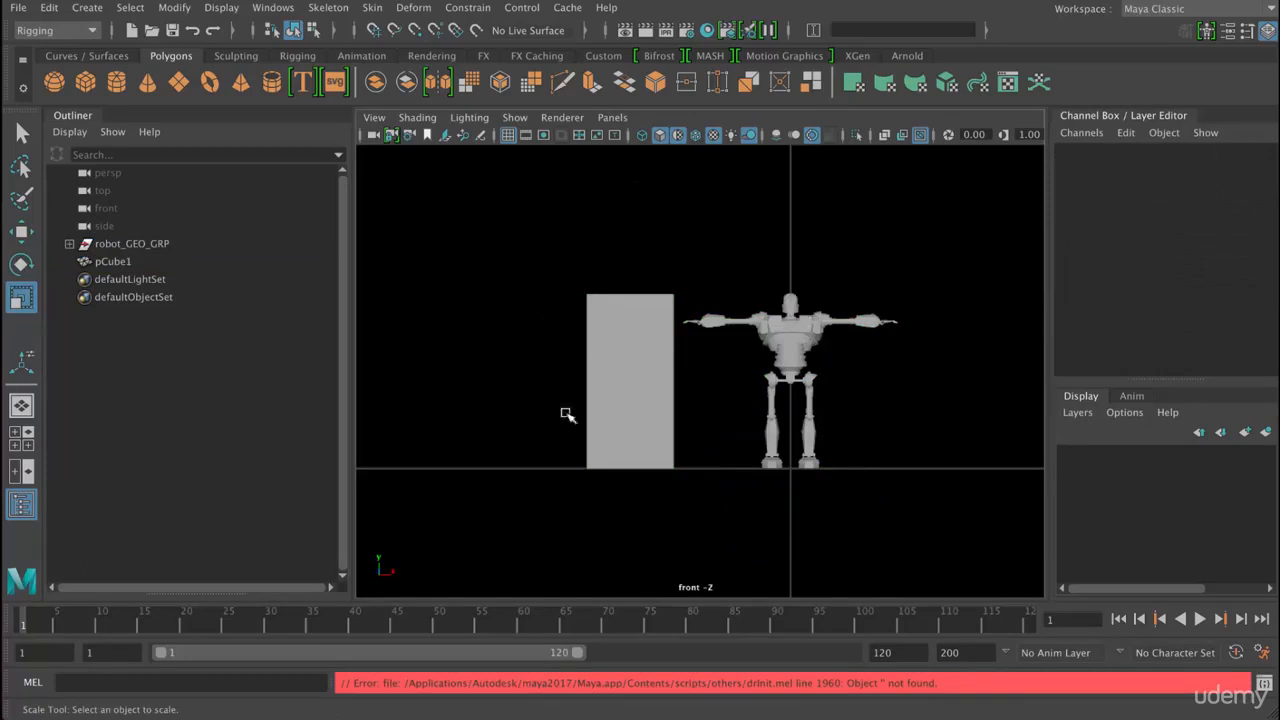
alt+middle_drag(832, 438, 740, 408)
scroll(740, 408, up, 5)
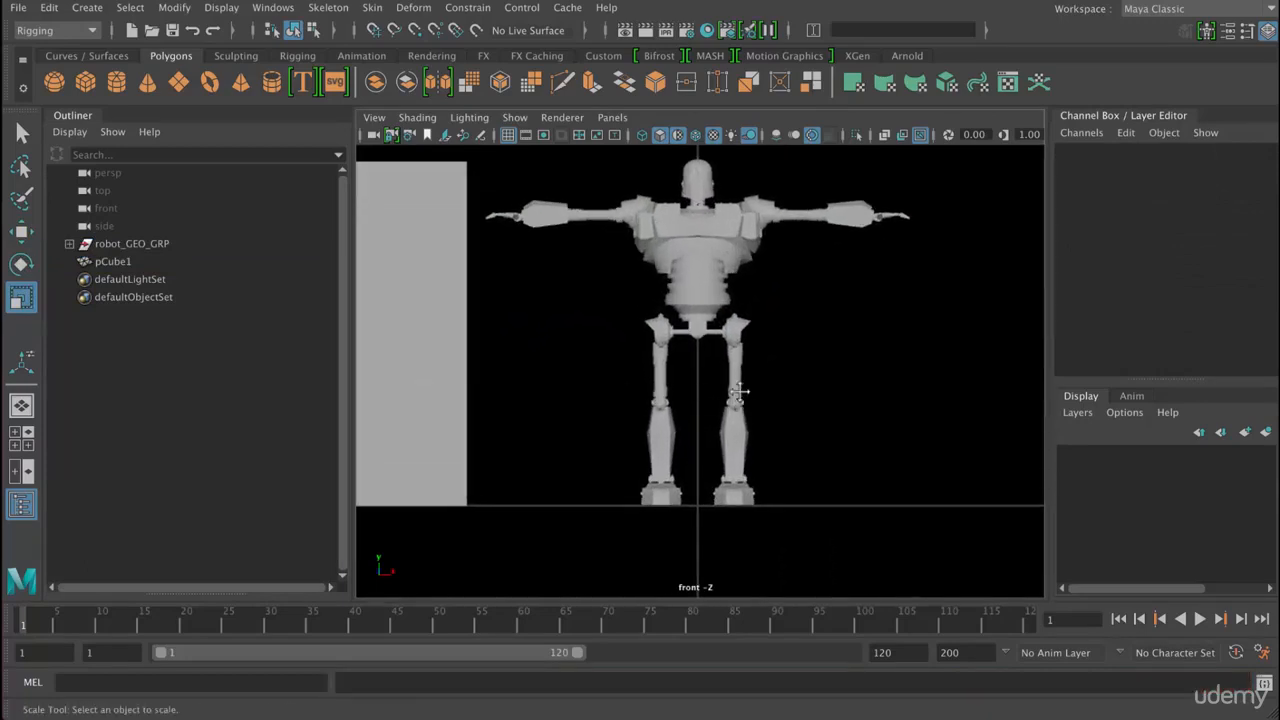
alt+middle_drag(765, 408, 781, 419)
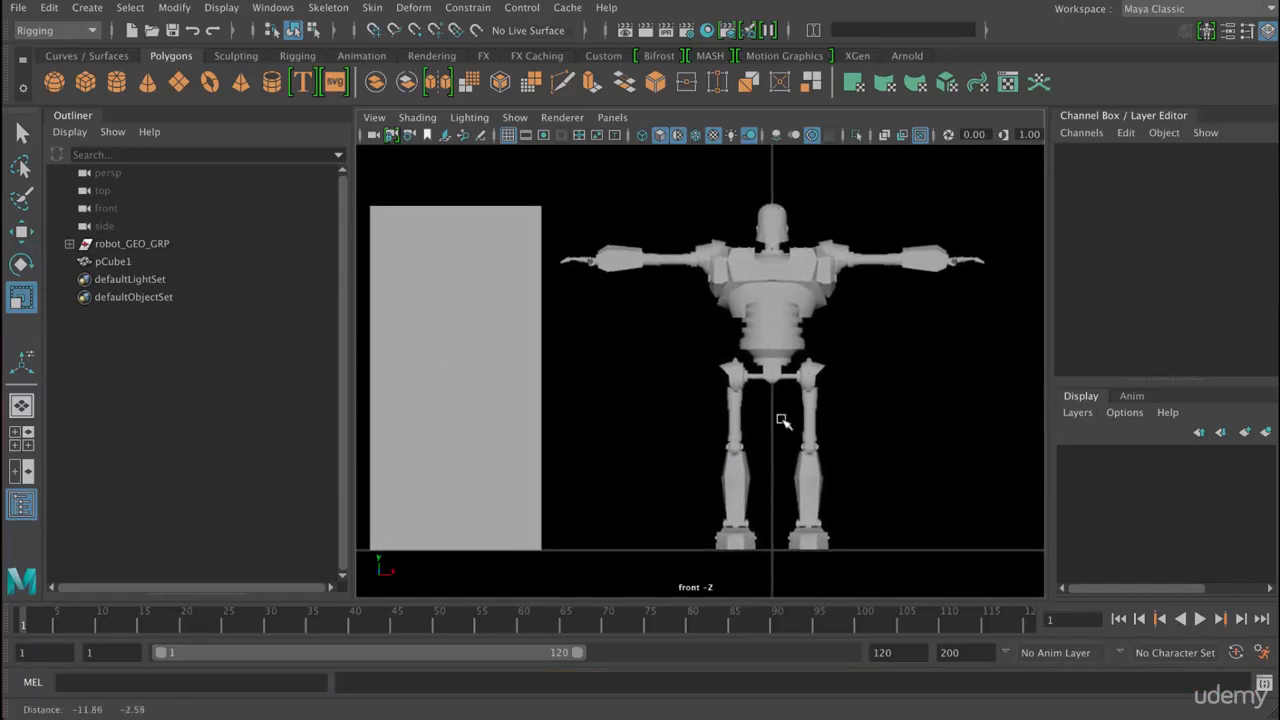
- Delete the reference cube beside the robot and clear the selection
alt+middle_drag(960, 368, 820, 382)
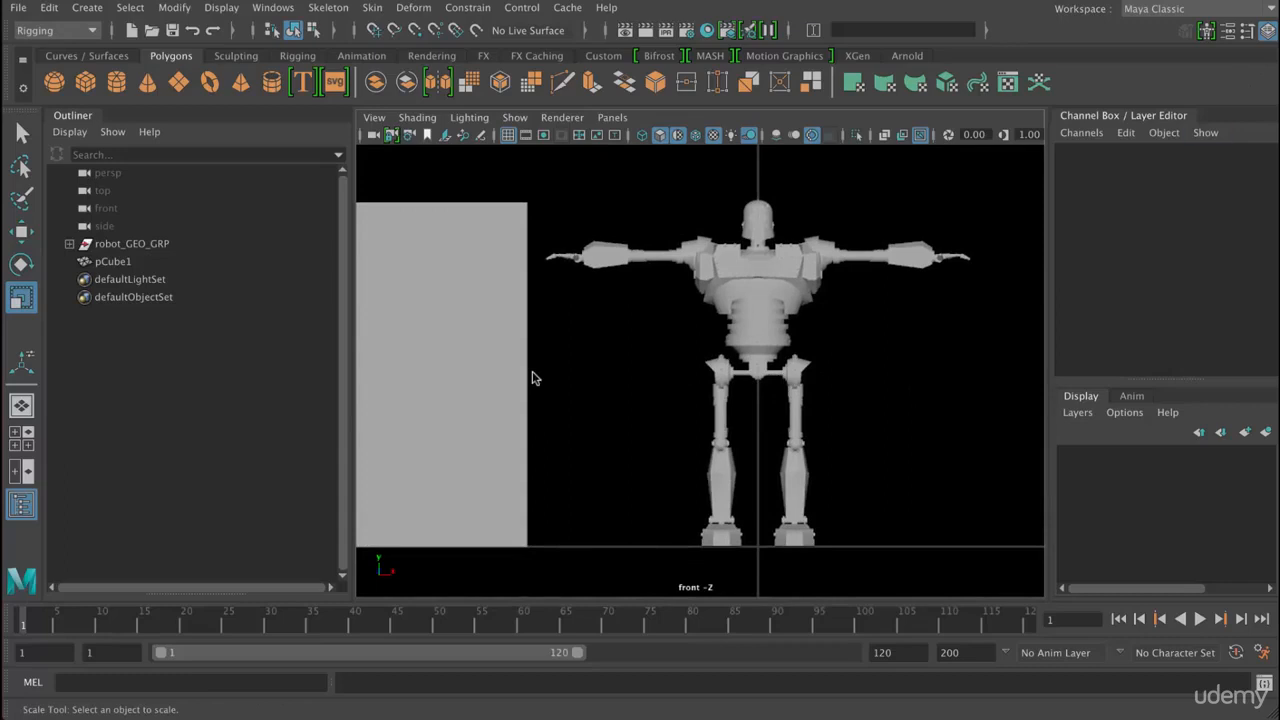
alt+right_drag(533, 374, 518, 368)
click(125, 262)
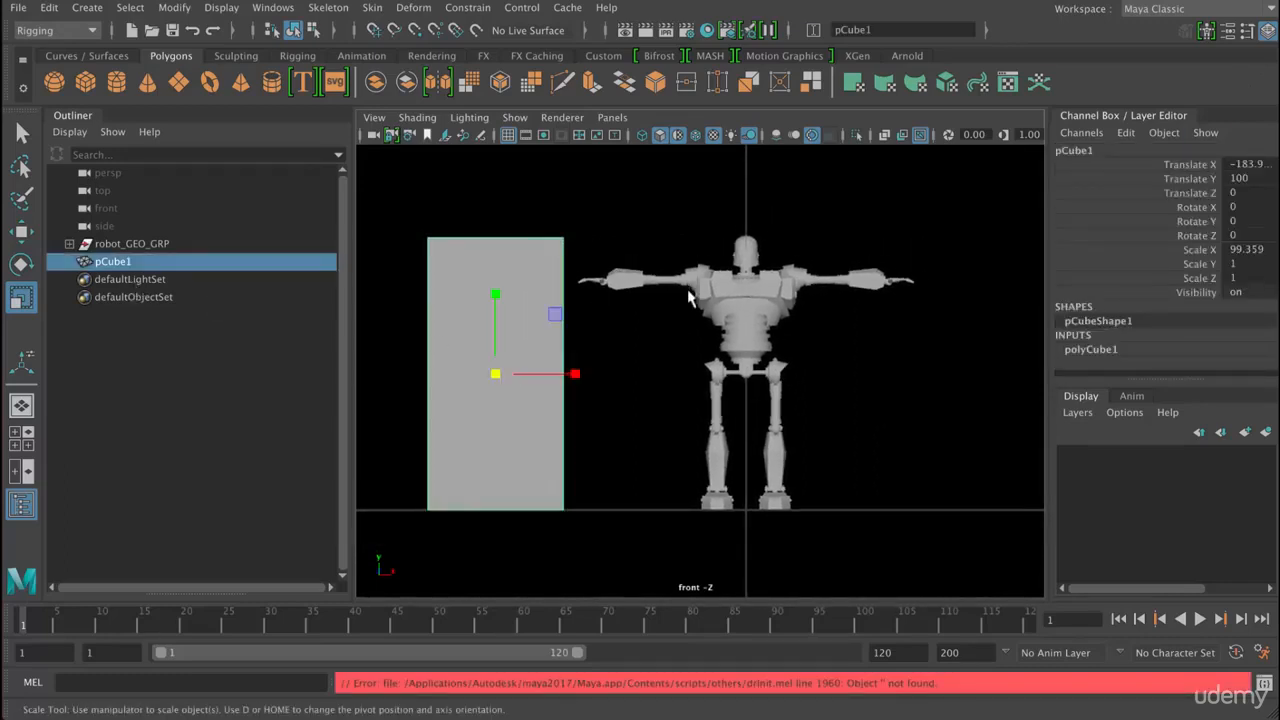
key(Delete)
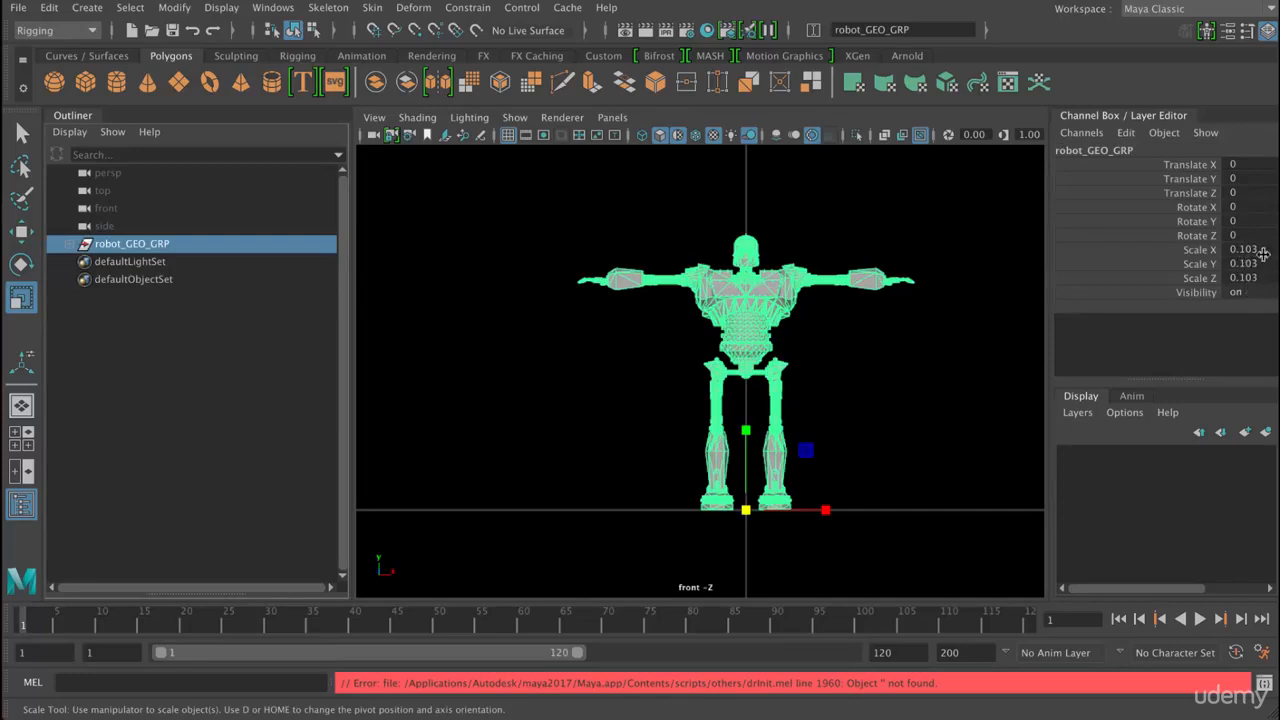
click(720, 332)
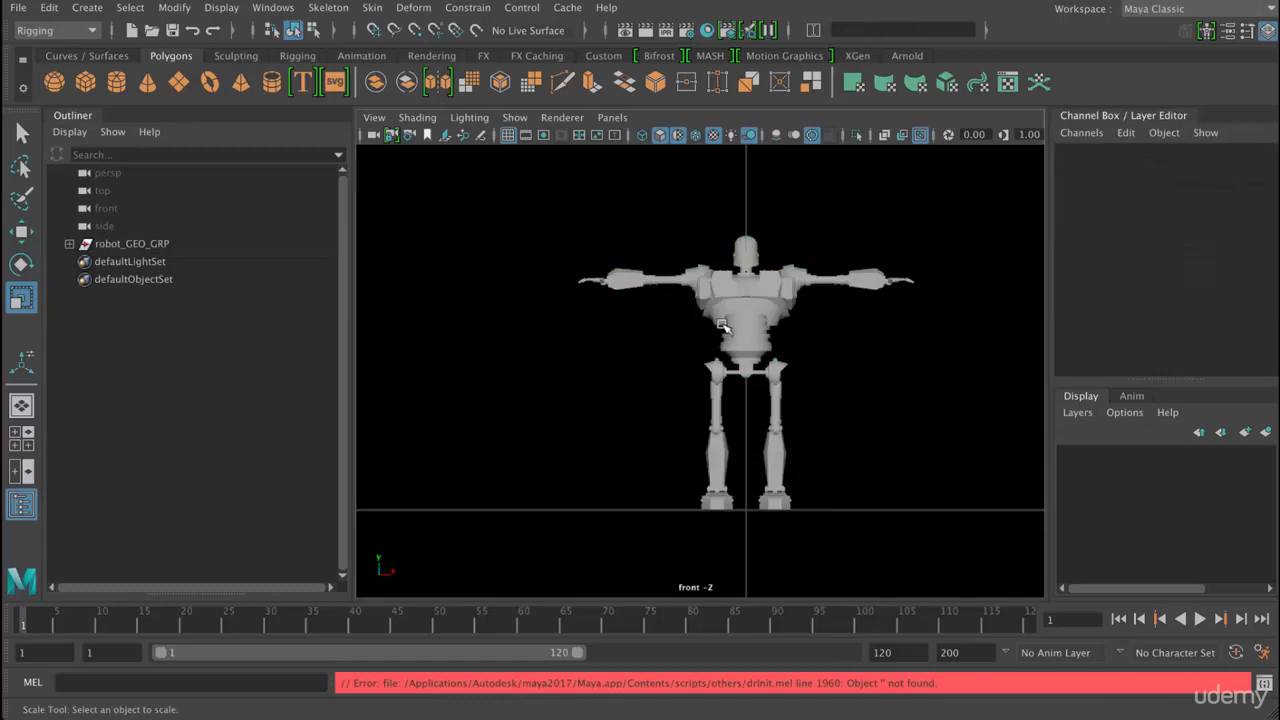
- Try moving a forearm piece up and away from the arm, undo the move and clear the selection
click(867, 283)
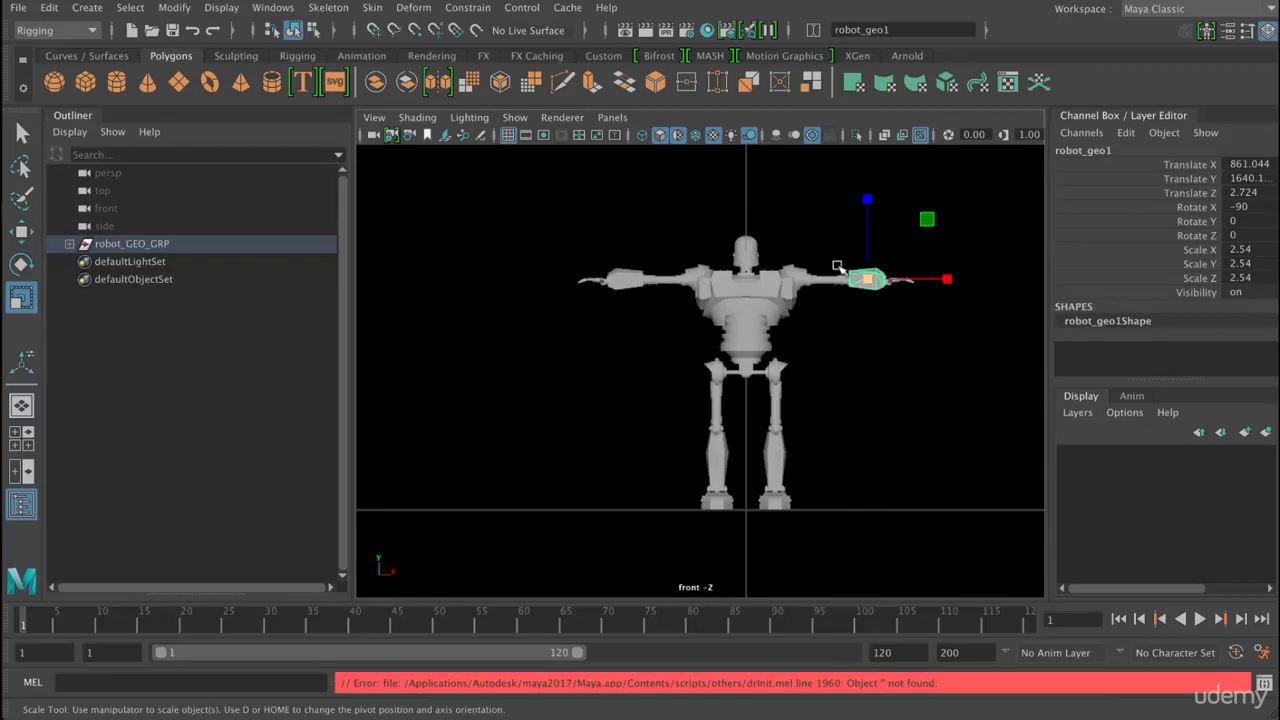
key(w)
mouse_move(883, 386)
middle_down()
mouse_move(924, 333)
mouse_move(891, 381)
middle_up()
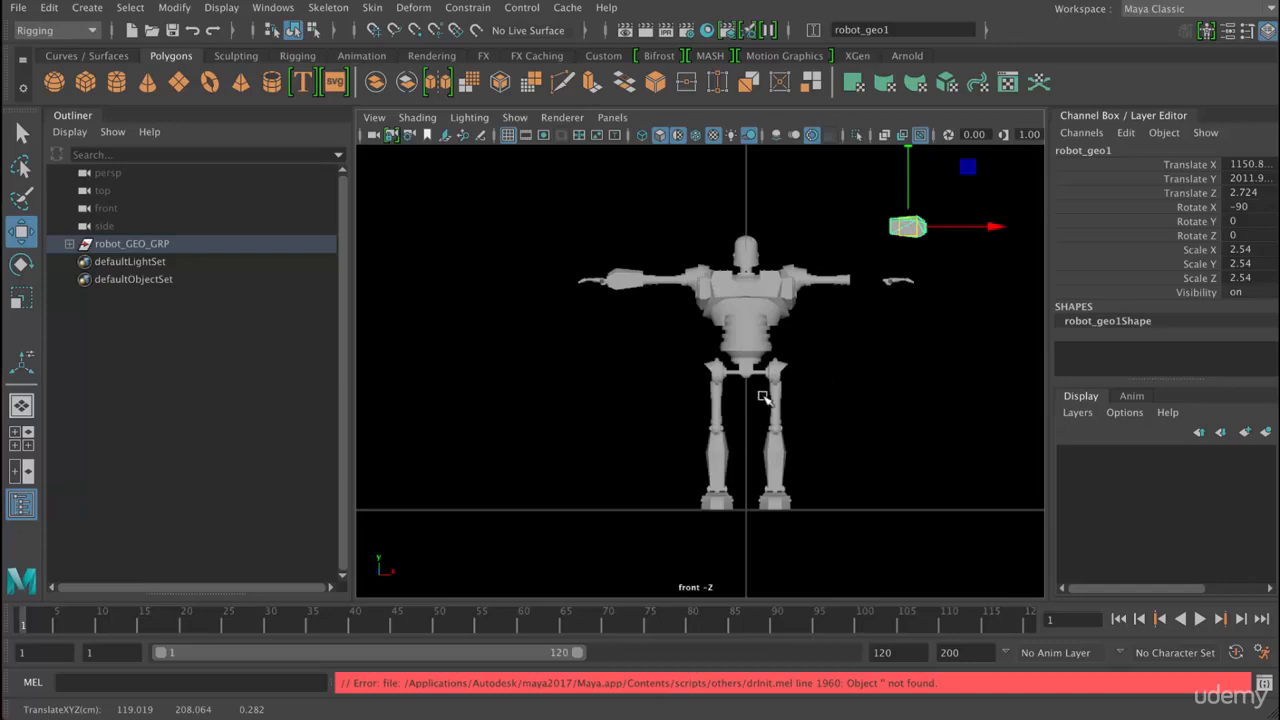
key(ctrl+z)
click(563, 229)
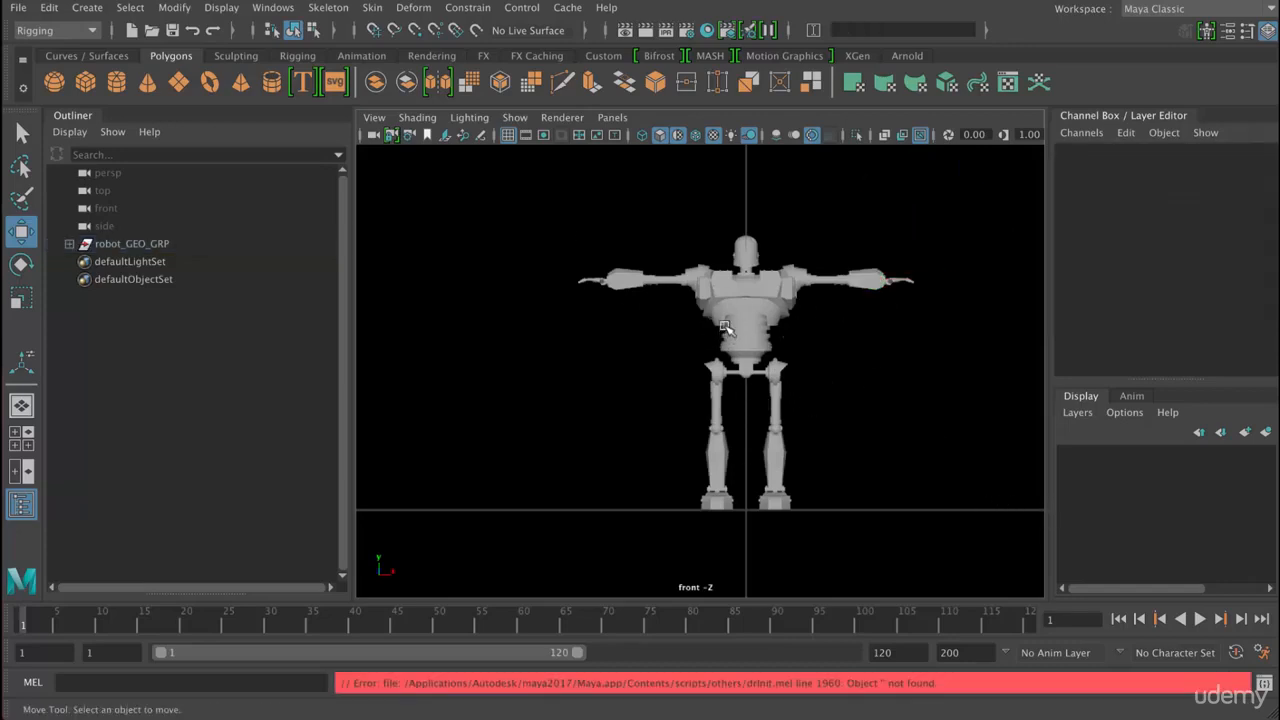
- Select all the robot's mesh pieces and freeze their translate, rotate and scale using the default Freeze Transformations settings
drag(532, 208, 1040, 512)
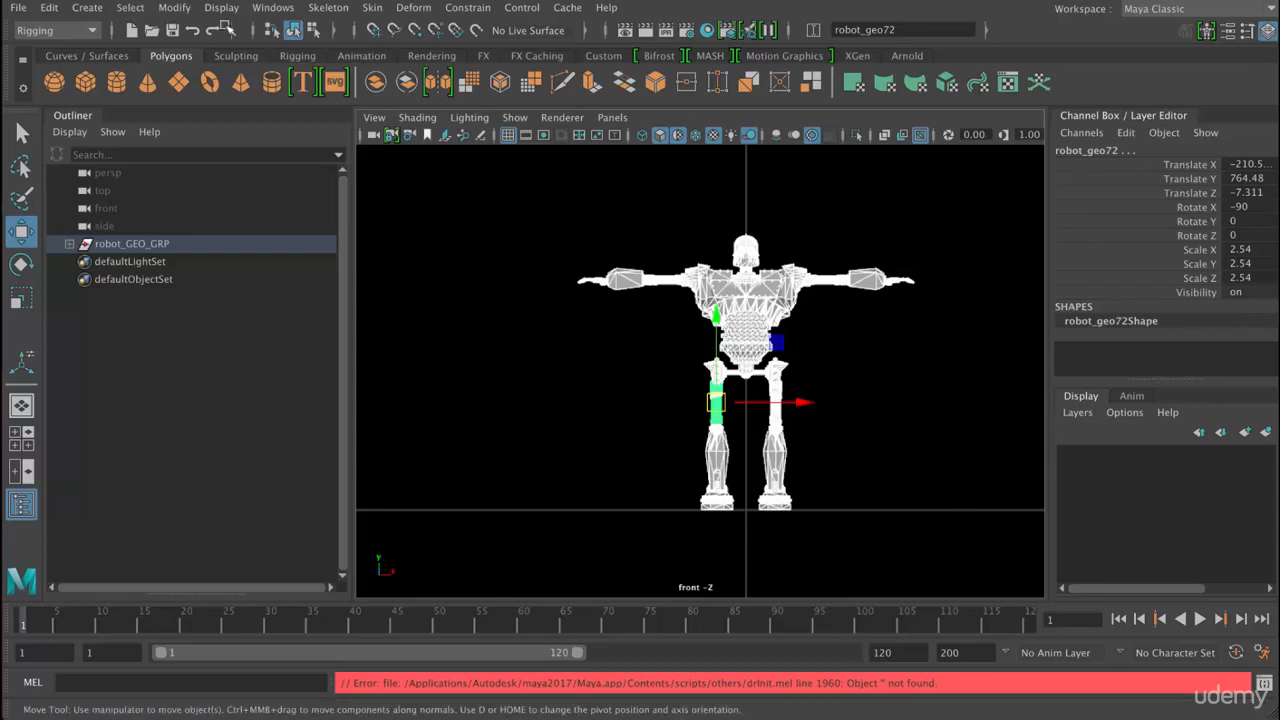
click(479, 187)
drag(479, 187, 967, 511)
click(130, 7)
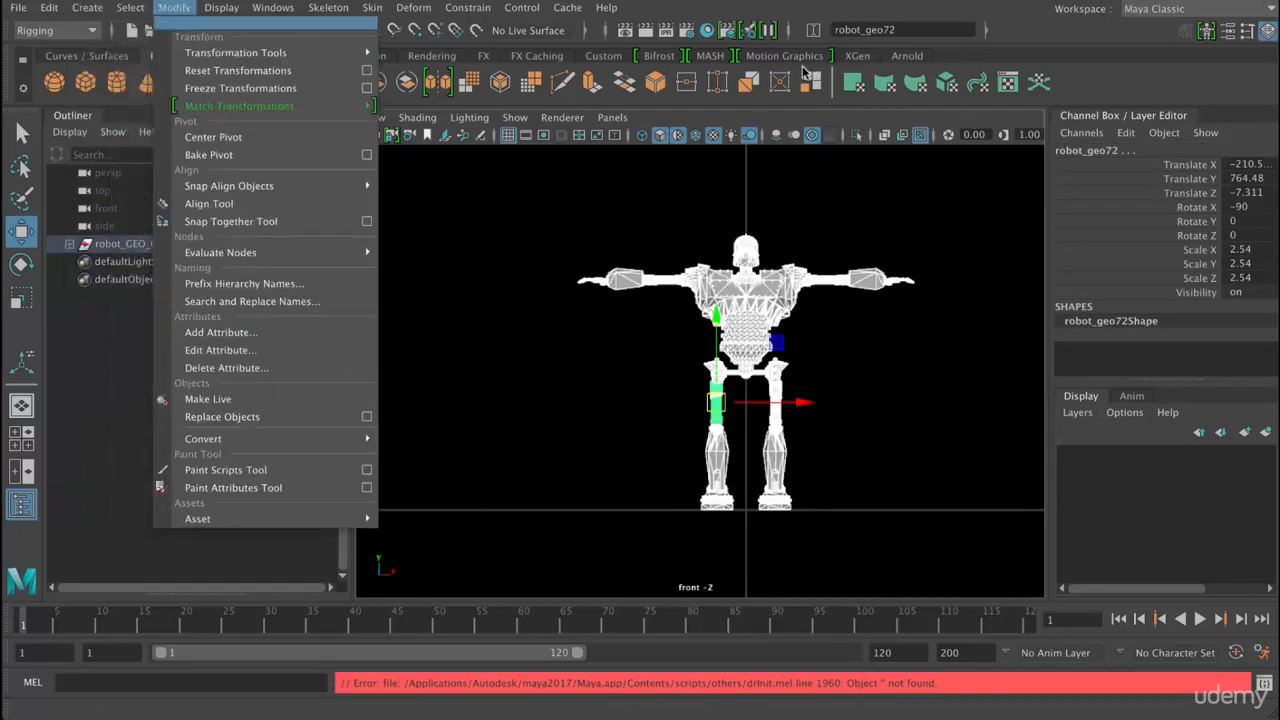
click(366, 88)
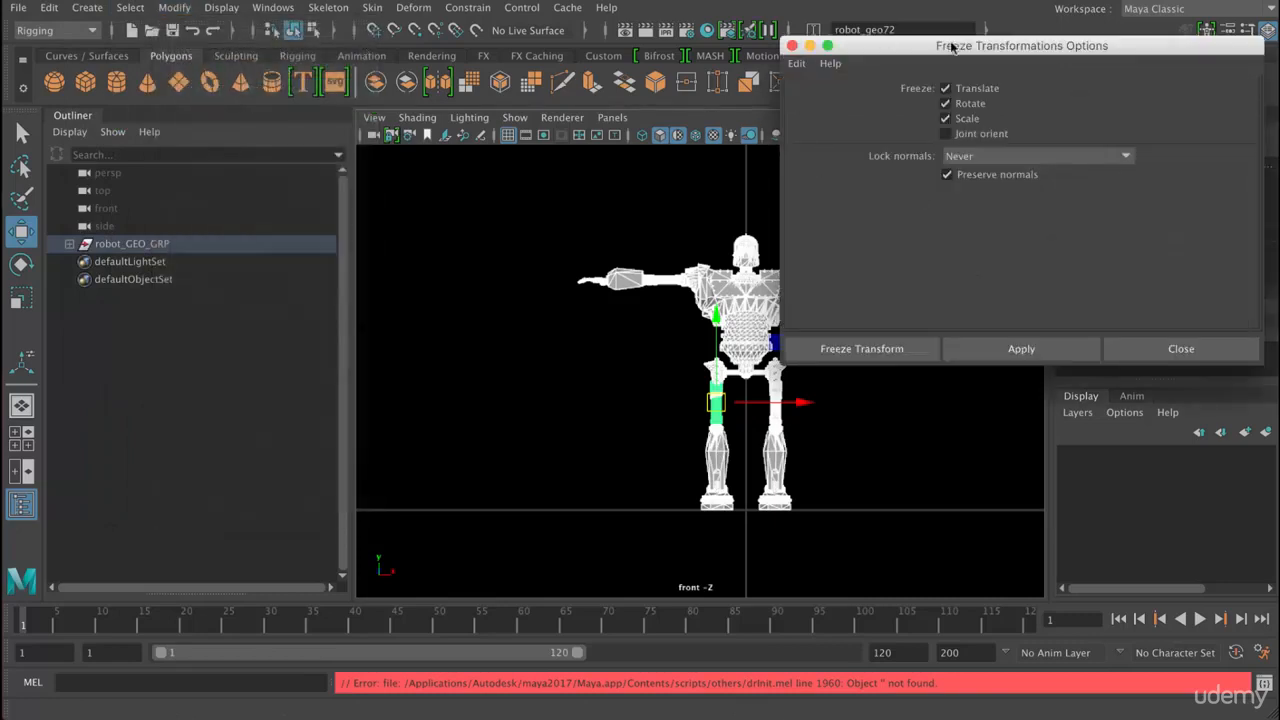
click(796, 64)
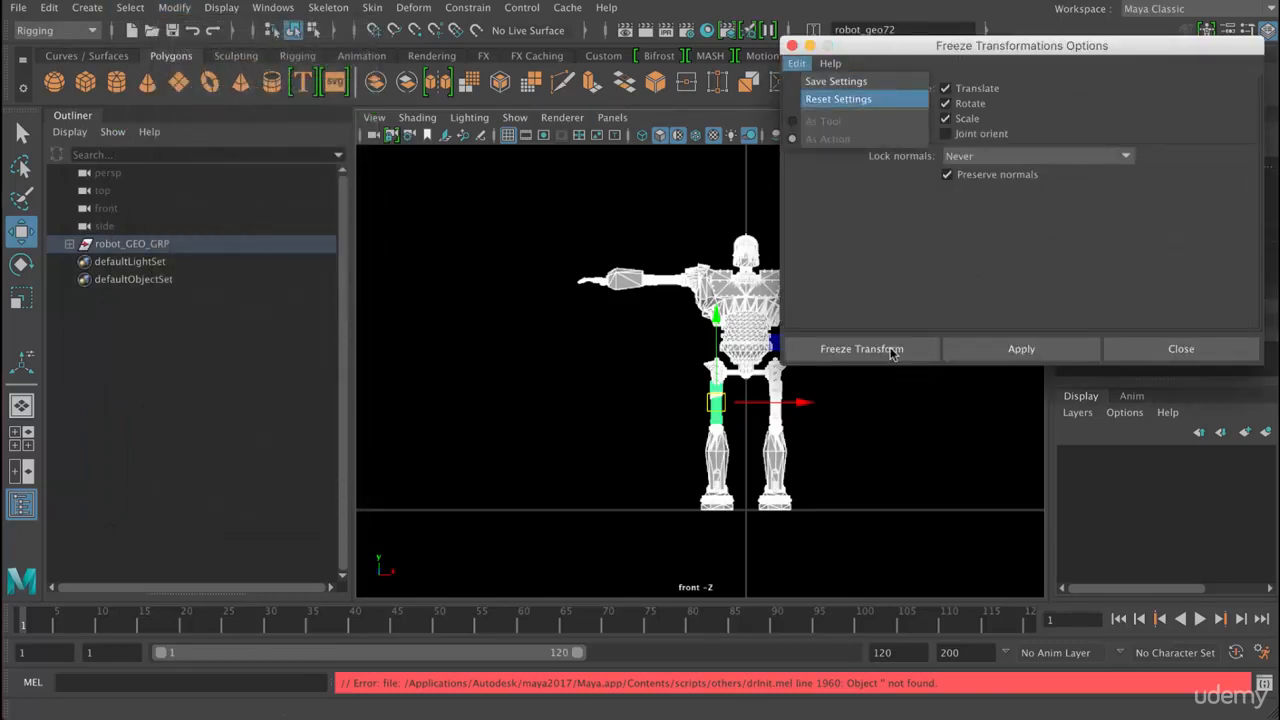
click(836, 98)
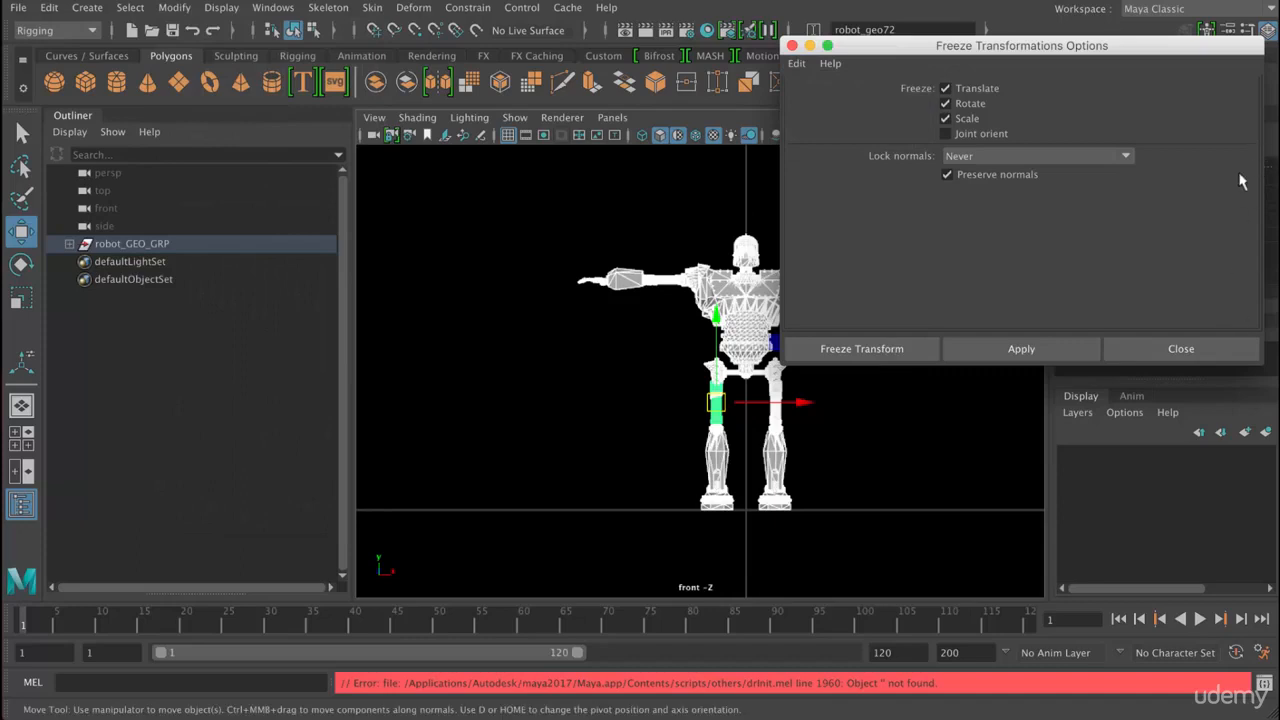
click(861, 348)
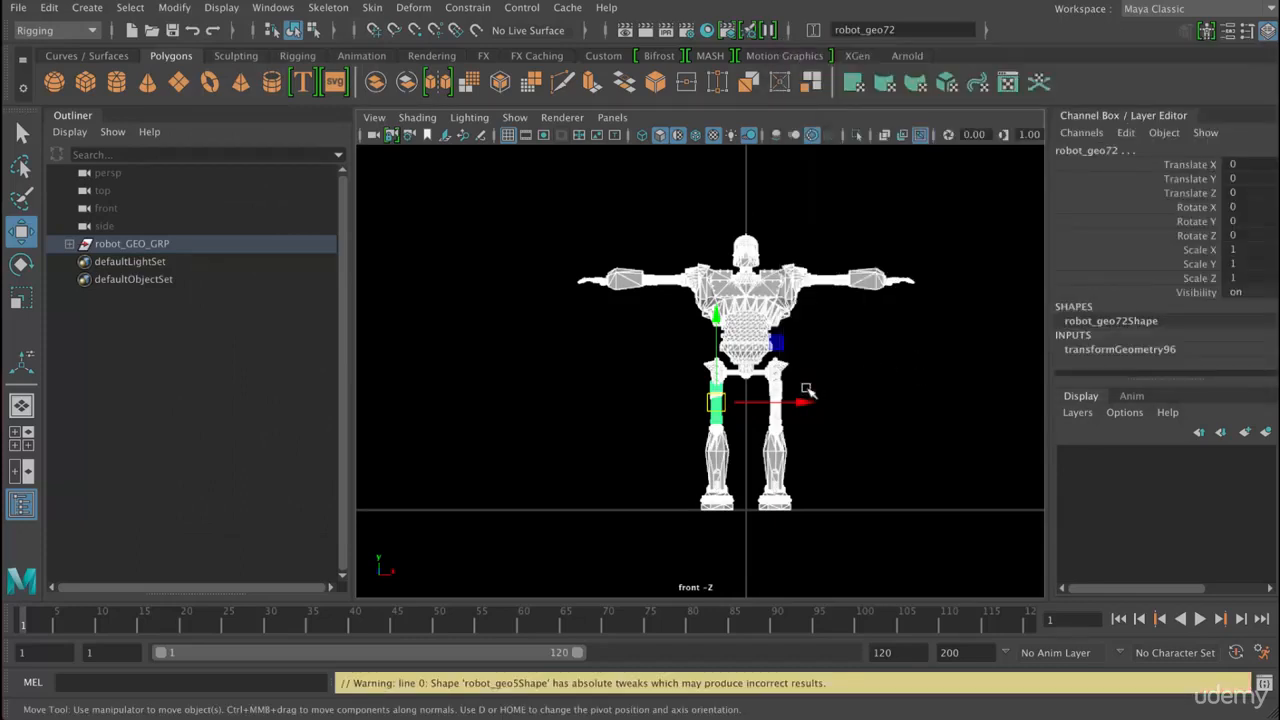
- Rotate all the selected robot pieces around Z to about -47 degrees
key(r)
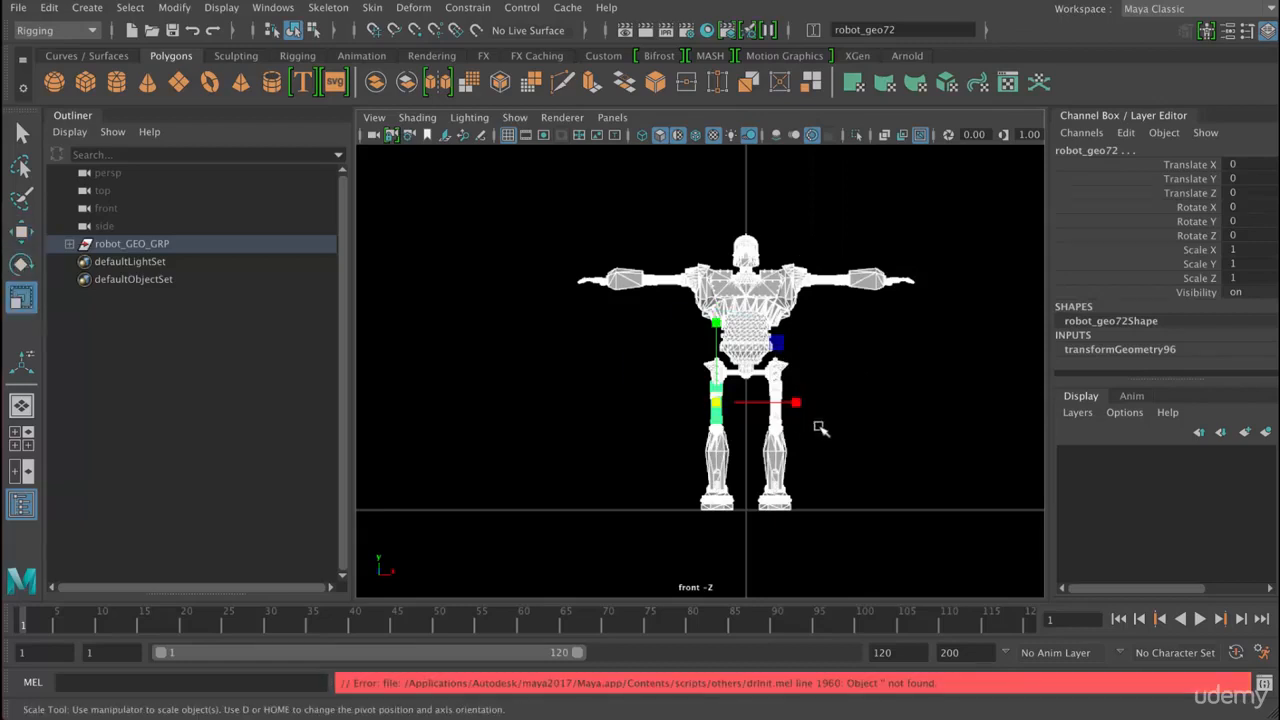
key(e)
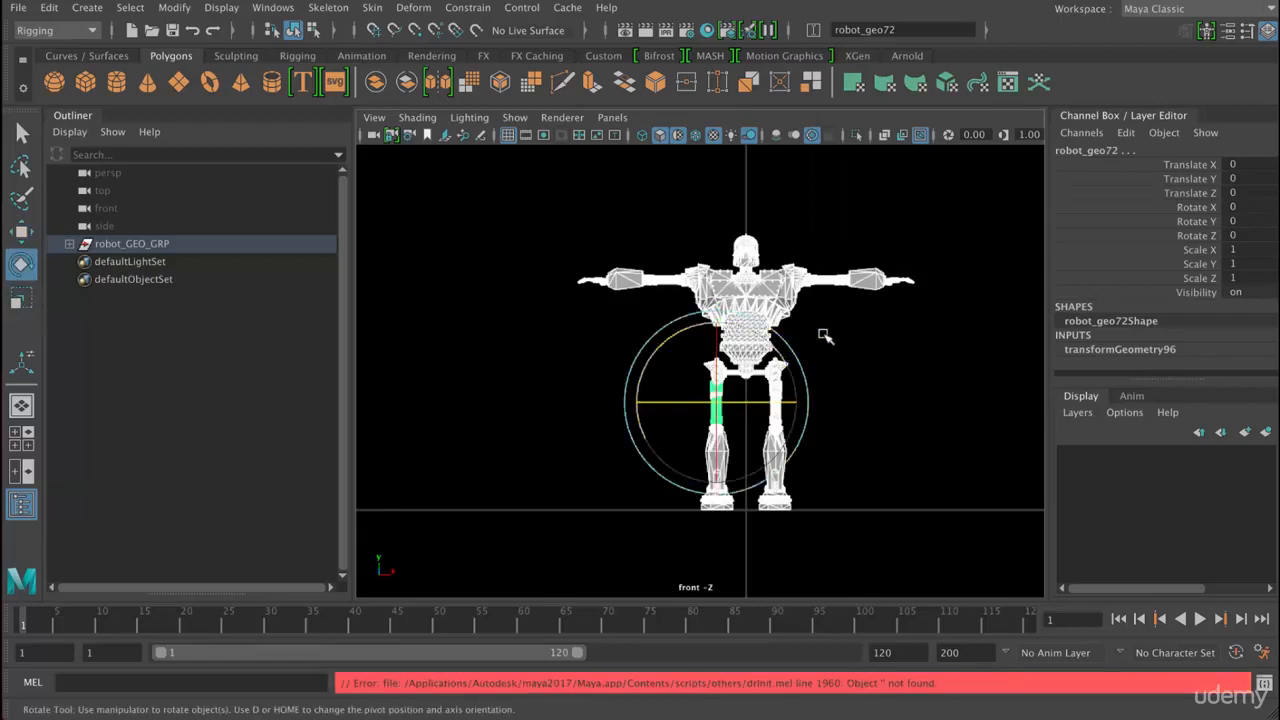
middle_drag(825, 336, 890, 322)
- Move the rotated pieces to about Translate X 561, Y 176, and pull the chest and abdomen pieces away from the body
key(w)
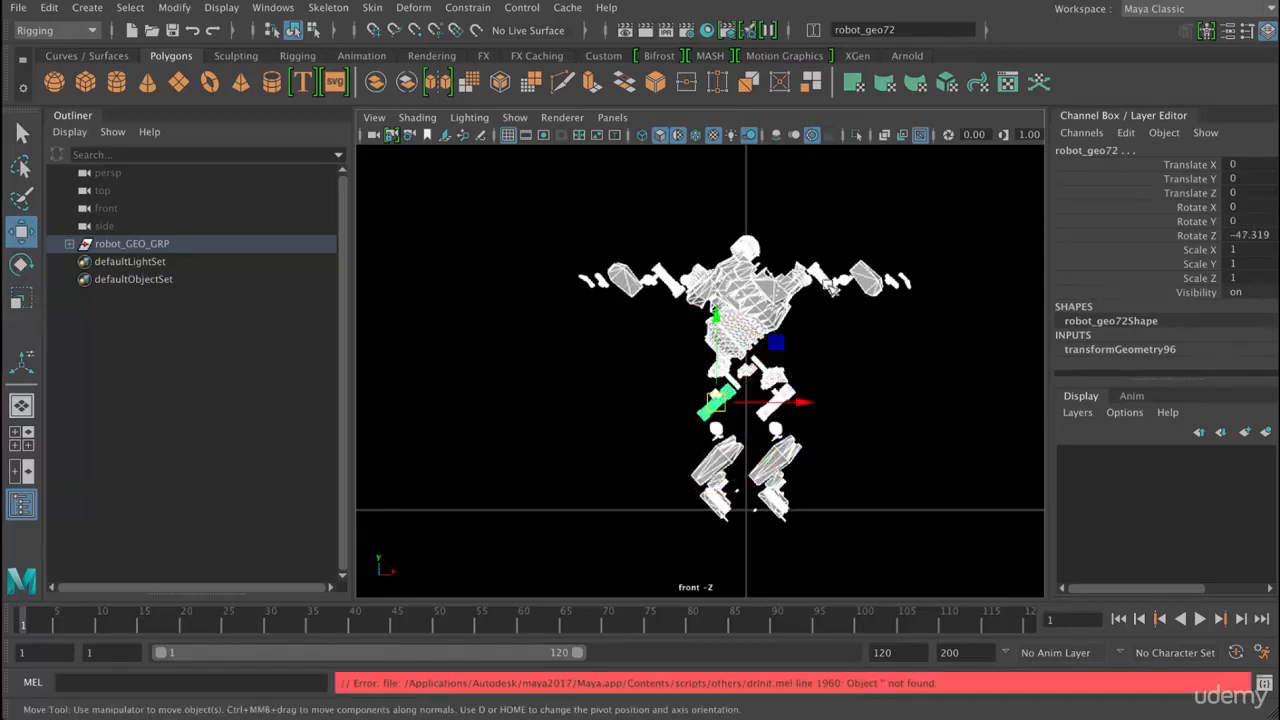
drag(781, 336, 672, 369)
click(892, 382)
click(832, 268)
click(826, 300)
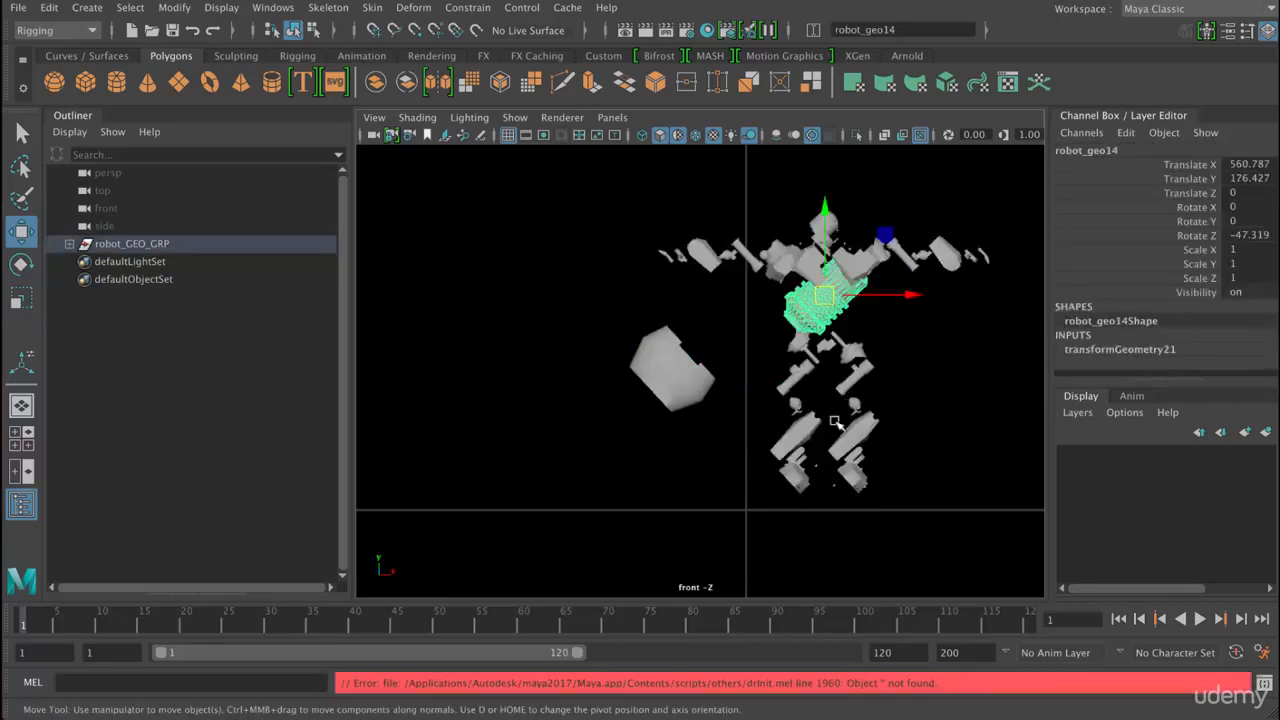
- Select all the robot pieces, set their Translate and Rotate X, Y and Z values to 0, and clear the selection
middle_drag(527, 213, 563, 237)
alt+right_drag(563, 237, 525, 212)
drag(525, 210, 1036, 590)
click(1254, 165)
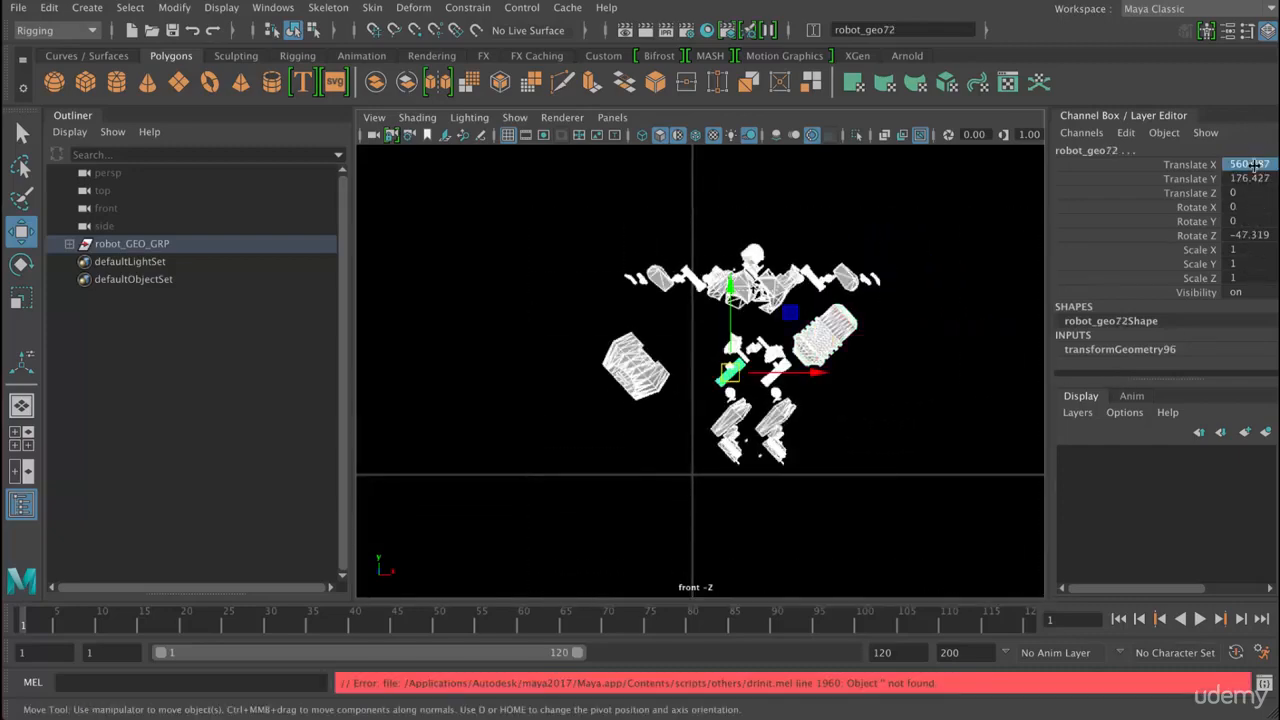
drag(1254, 165, 1243, 228)
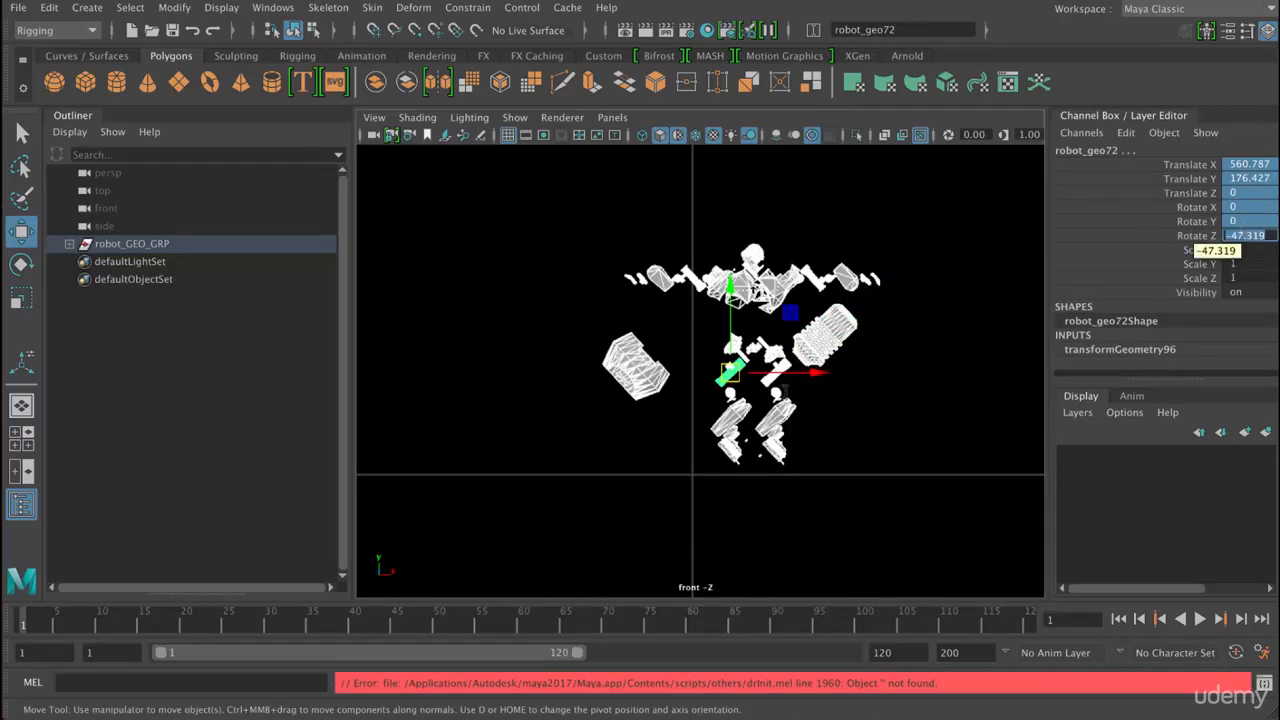
text(0)
key(Return)
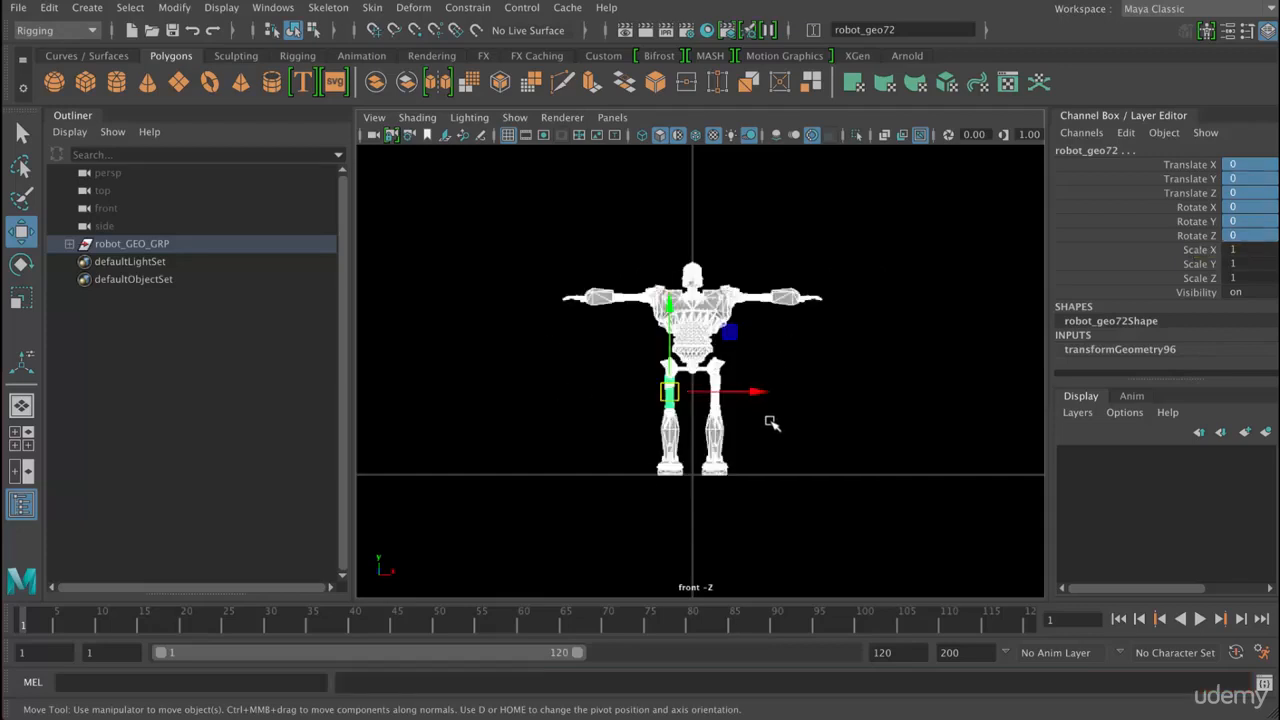
click(857, 468)
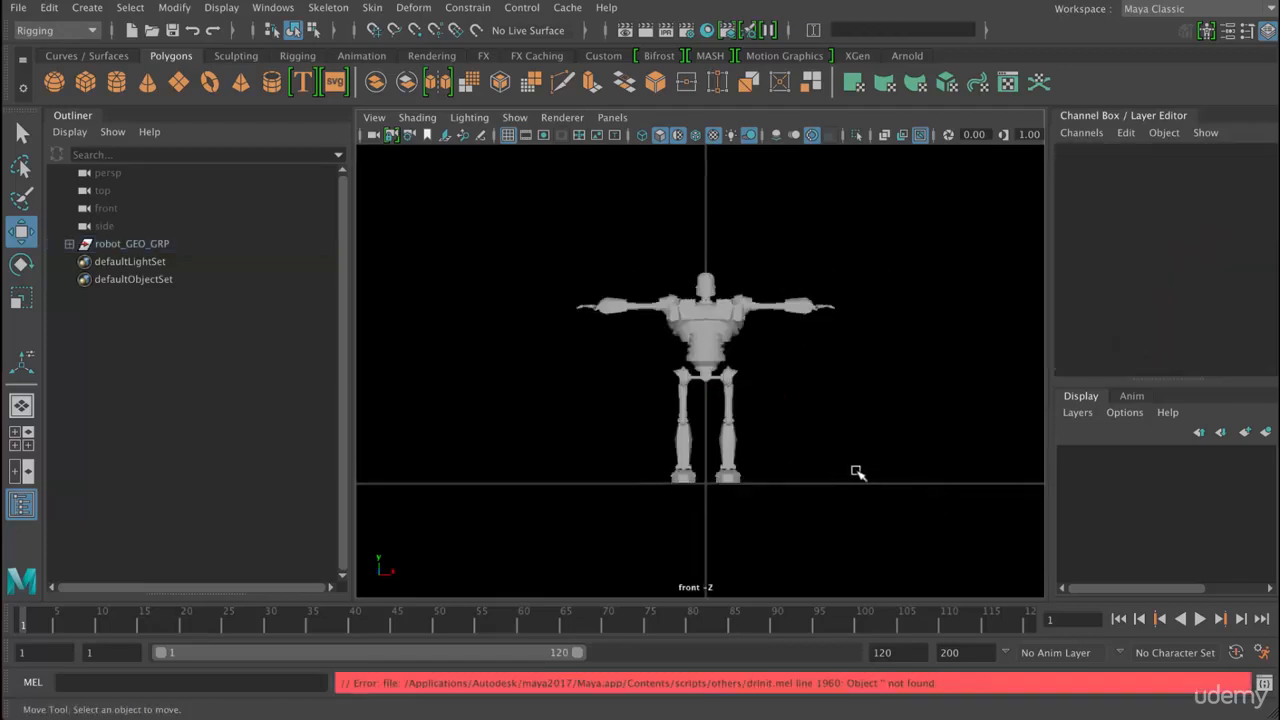
- Freeze the transformations of the robot_GEO_GRP group and clear the selection
key(f)
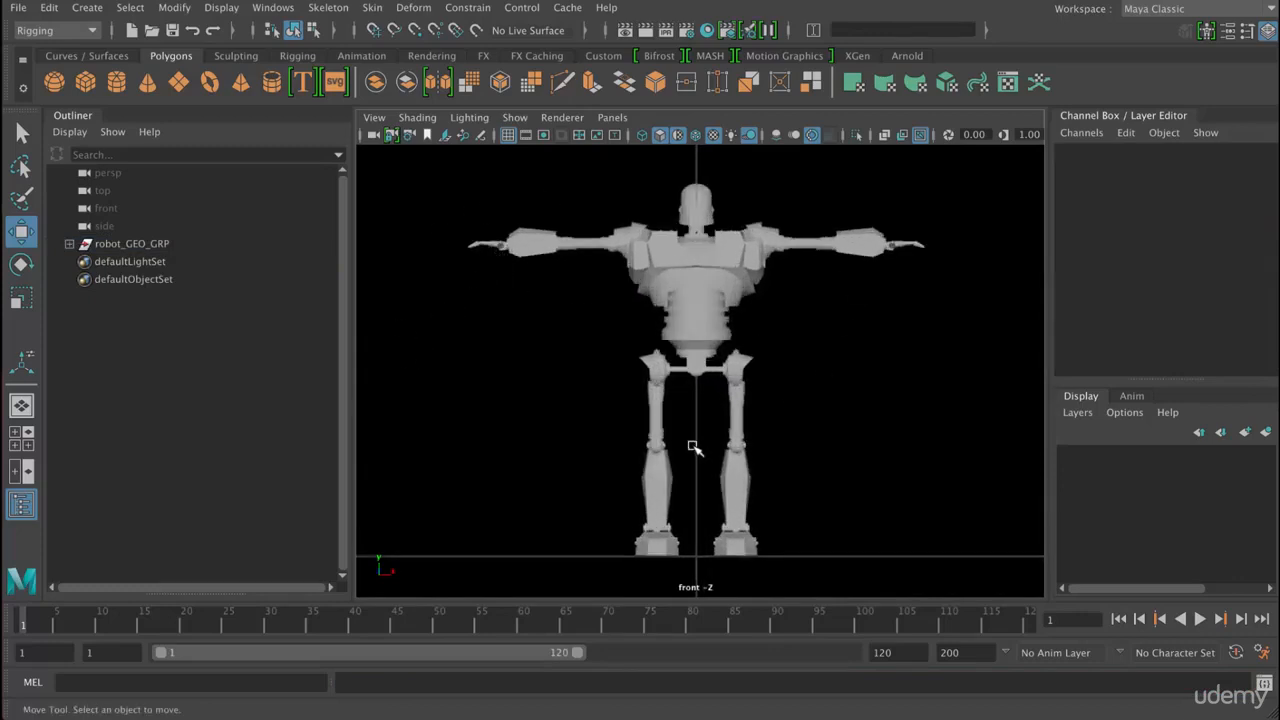
click(929, 244)
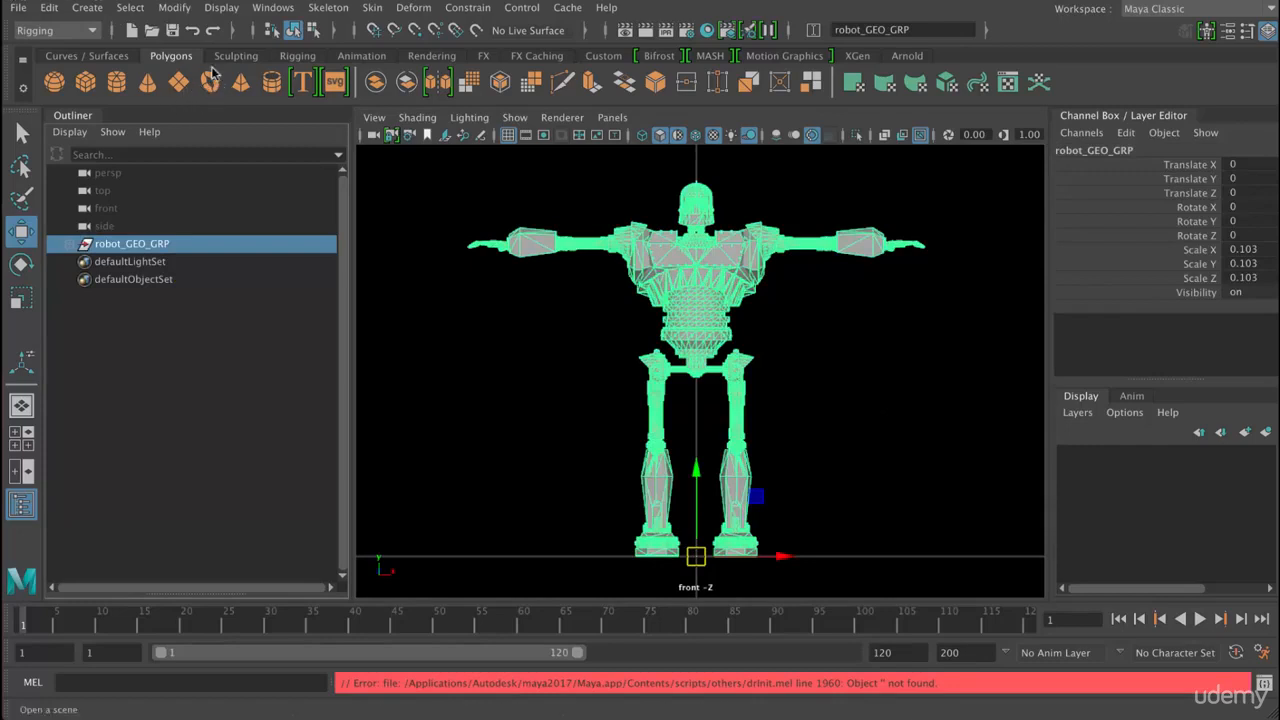
click(174, 7)
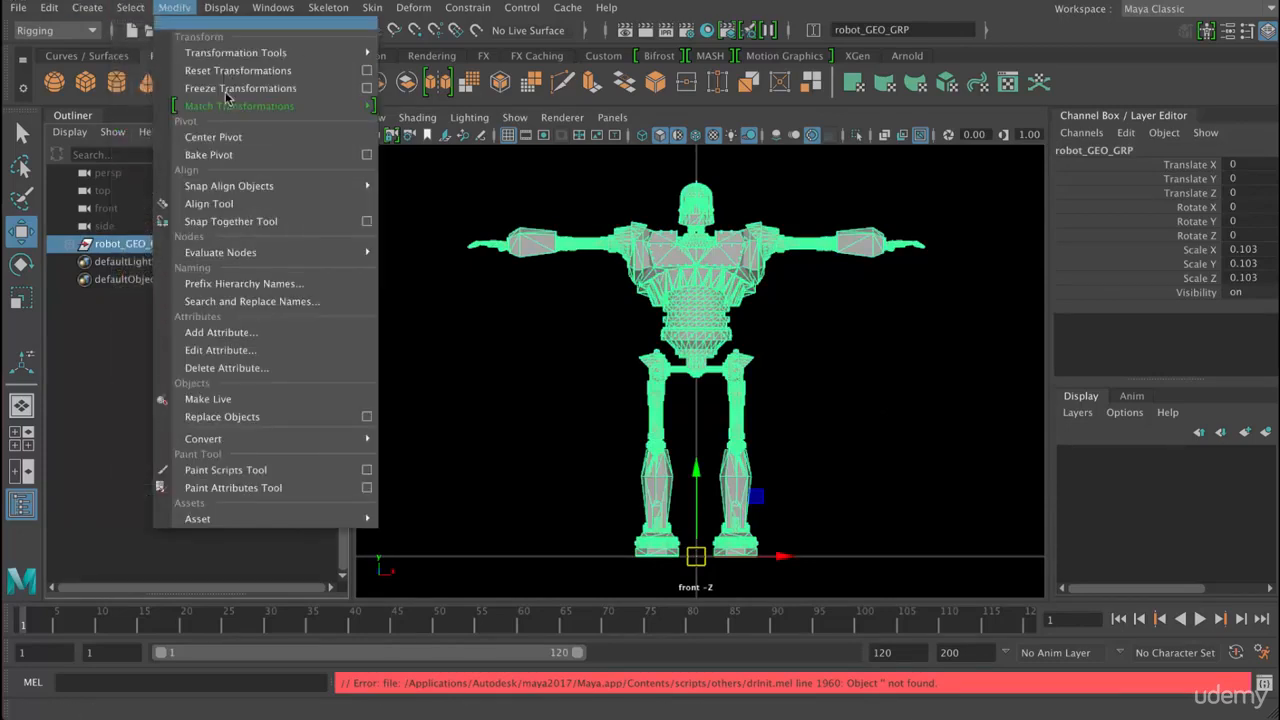
key(Down)
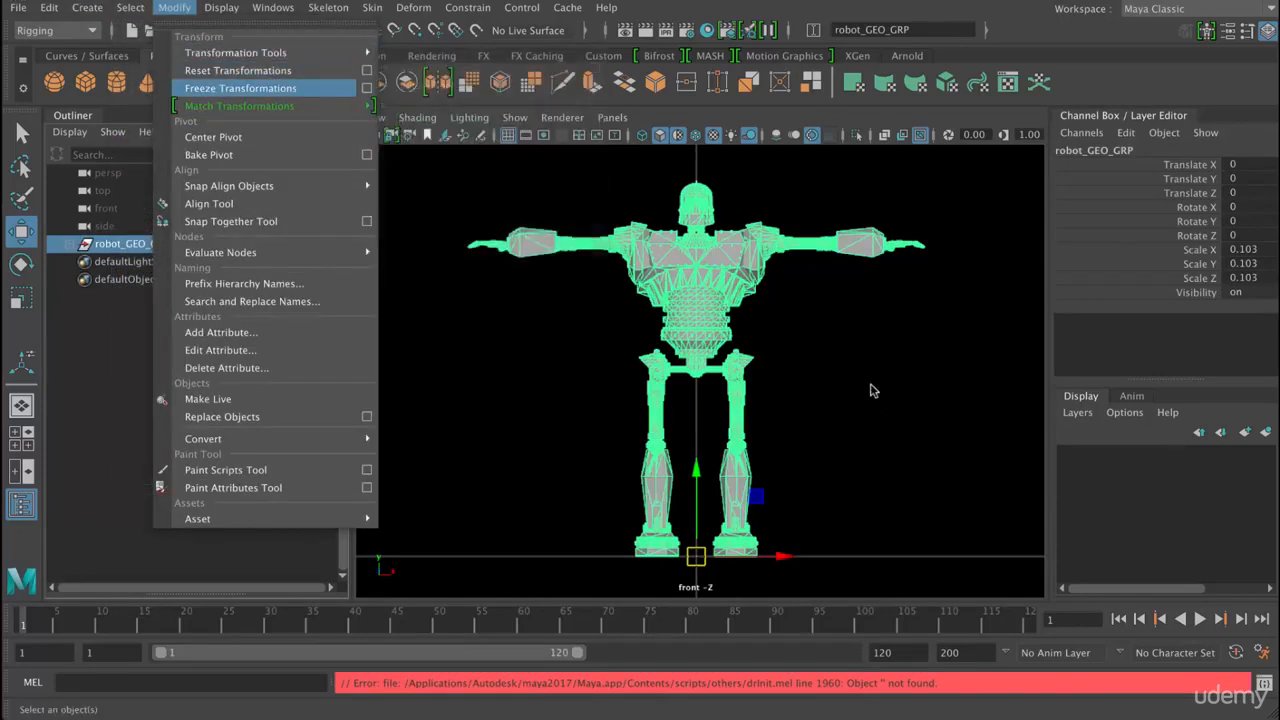
key(Up)
key(Down)
key(Return)
click(551, 379)
scroll(551, 379, down, 2)
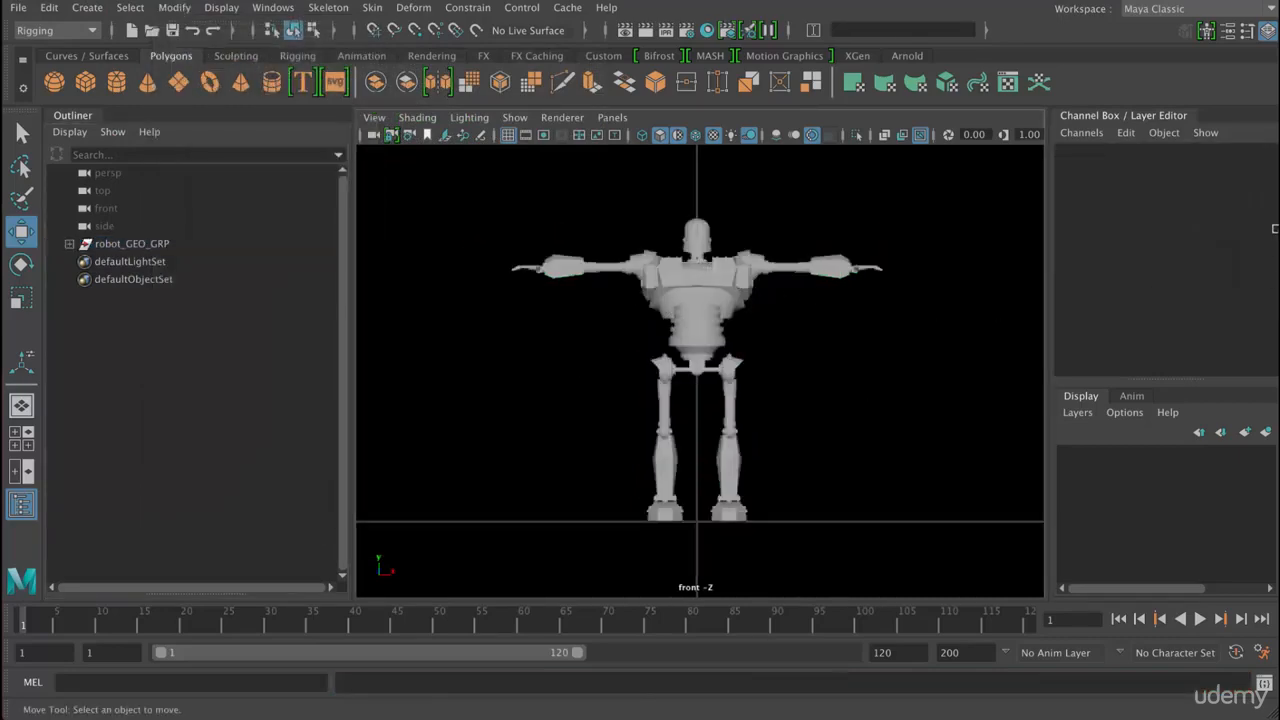
- Delete the history on all objects in the scene and check the inputs of the forearm and torso pieces
click(697, 330)
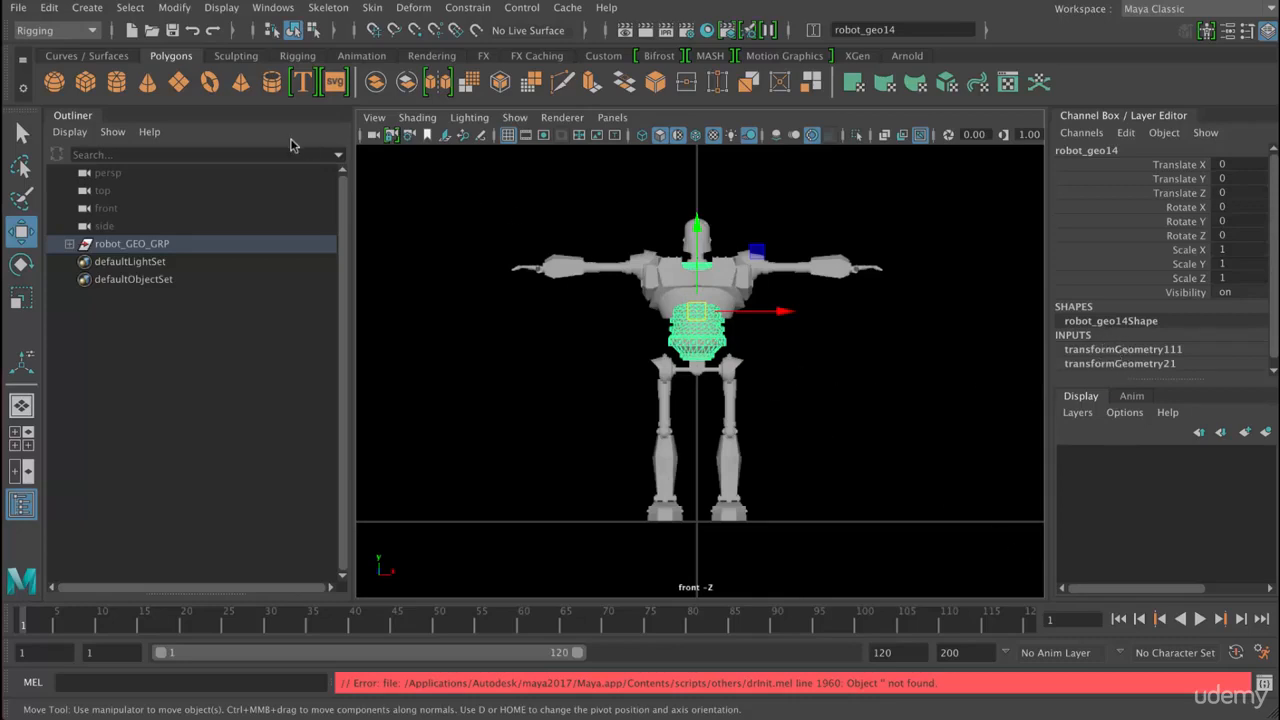
click(708, 384)
drag(457, 182, 1032, 564)
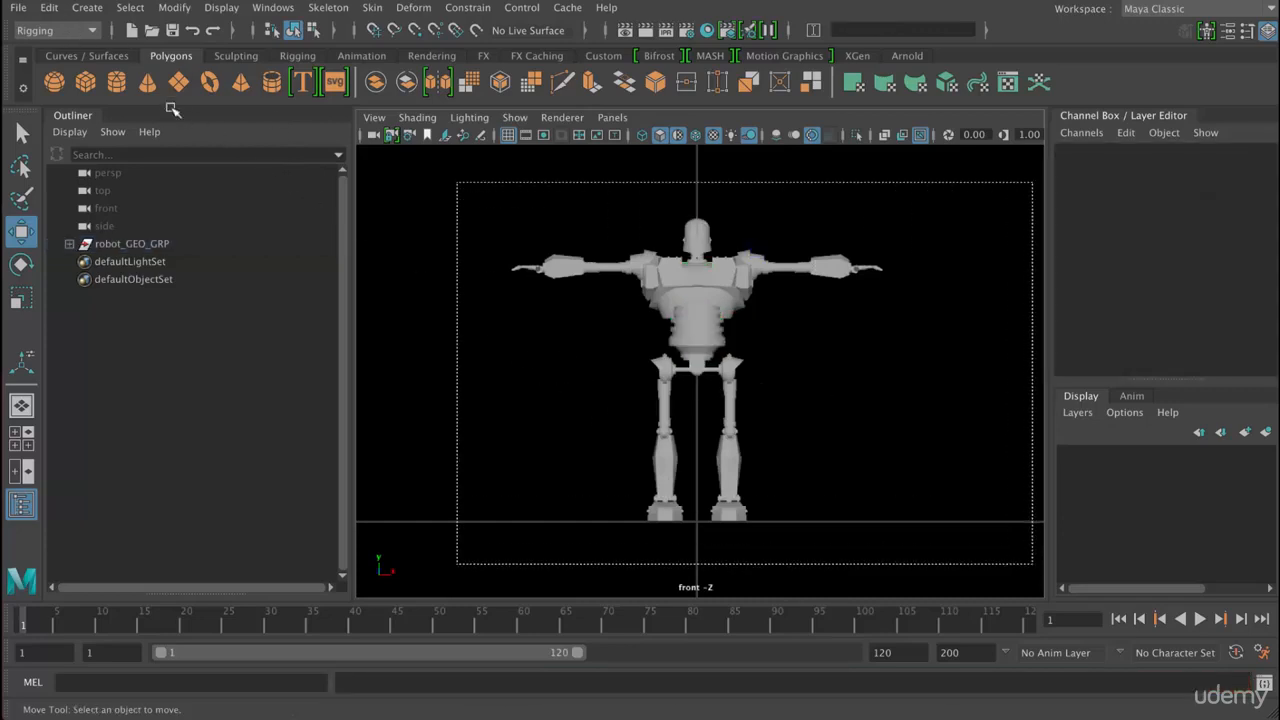
click(173, 232)
key(super+z)
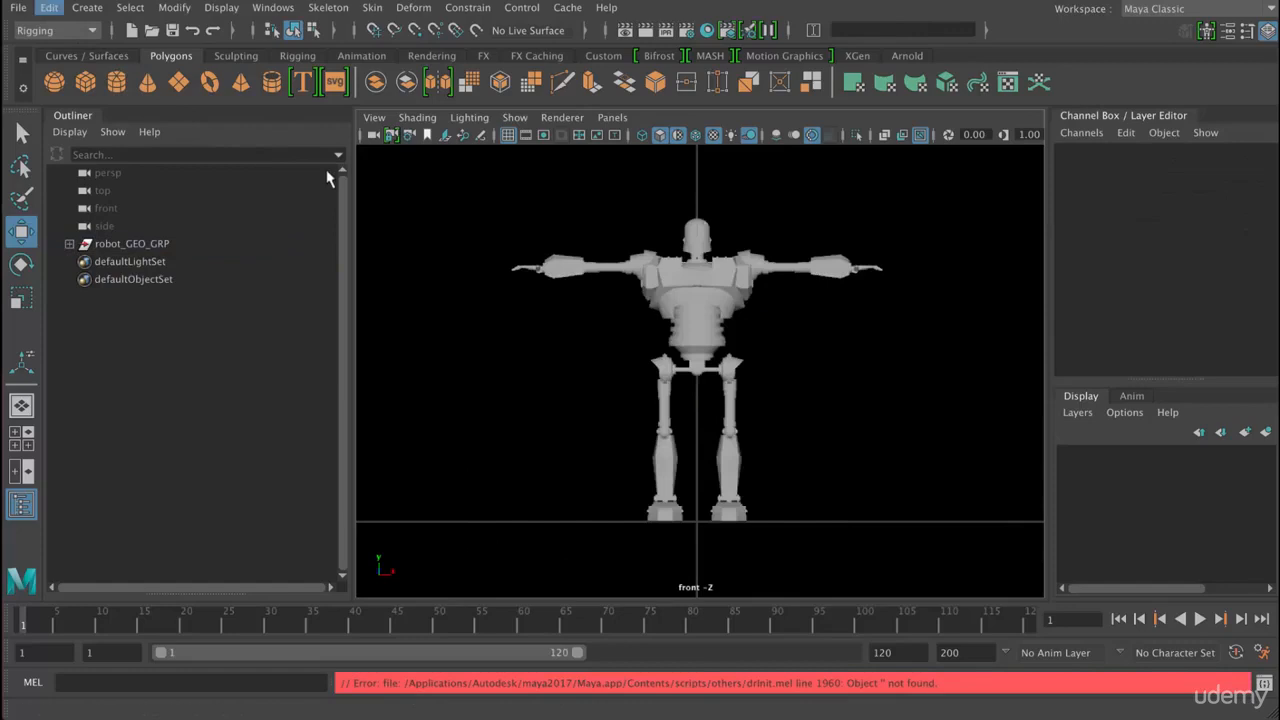
click(49, 8)
mouse_move(110, 235)
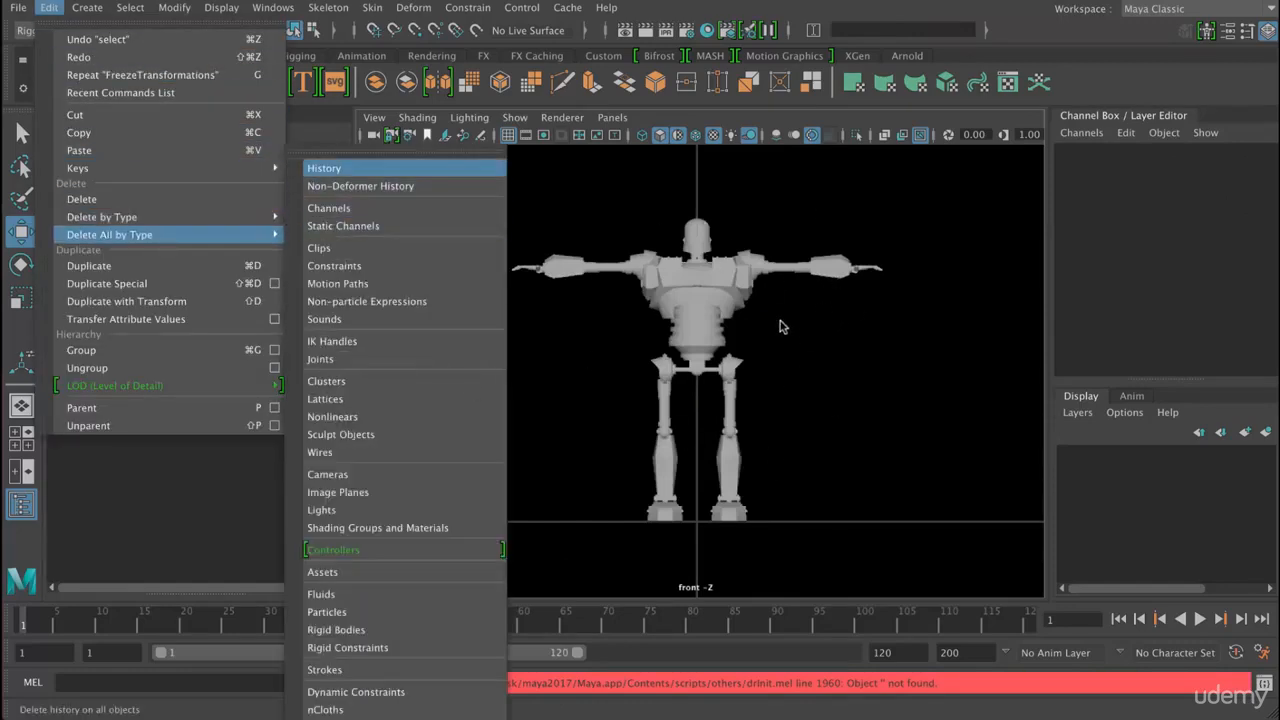
click(330, 168)
click(831, 268)
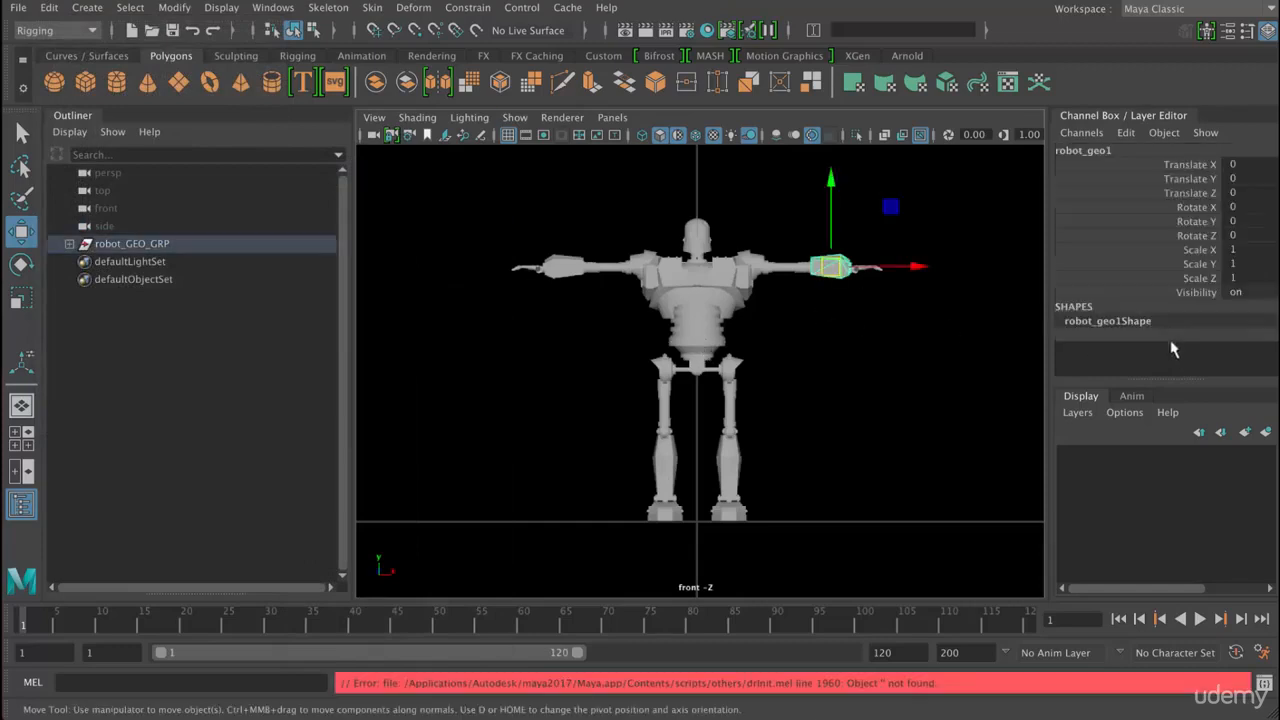
click(687, 383)
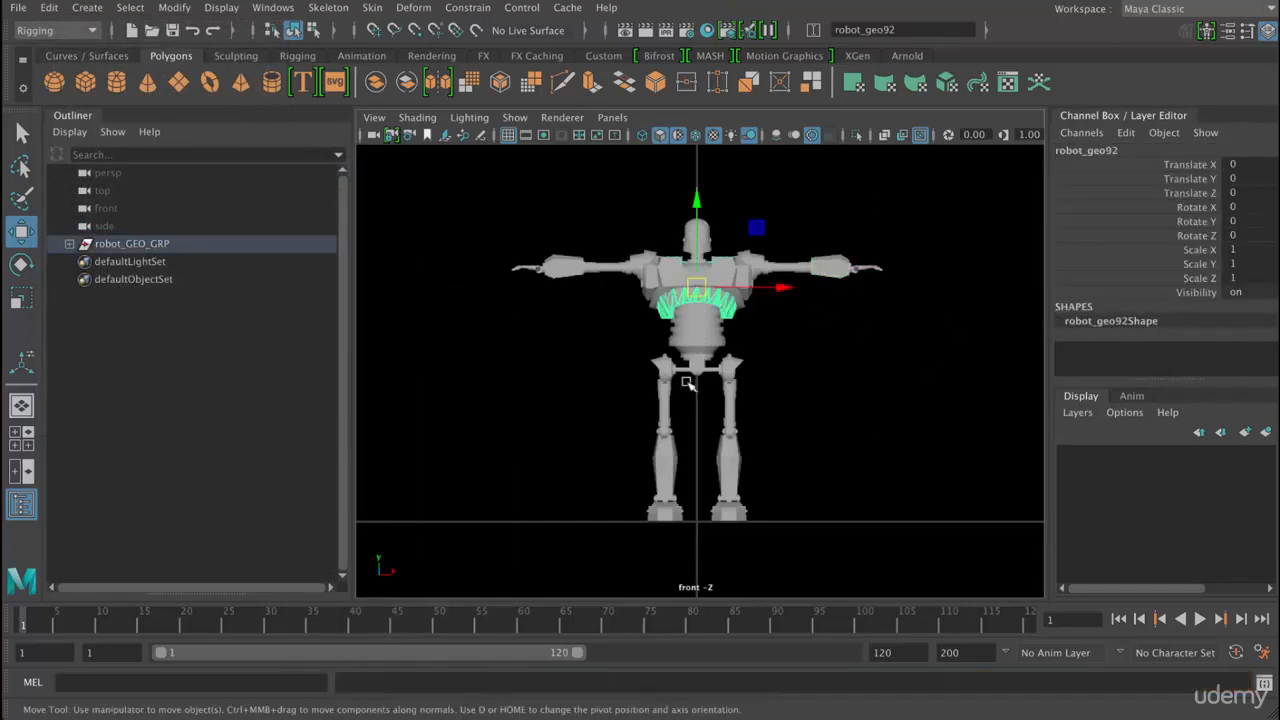
click(695, 335)
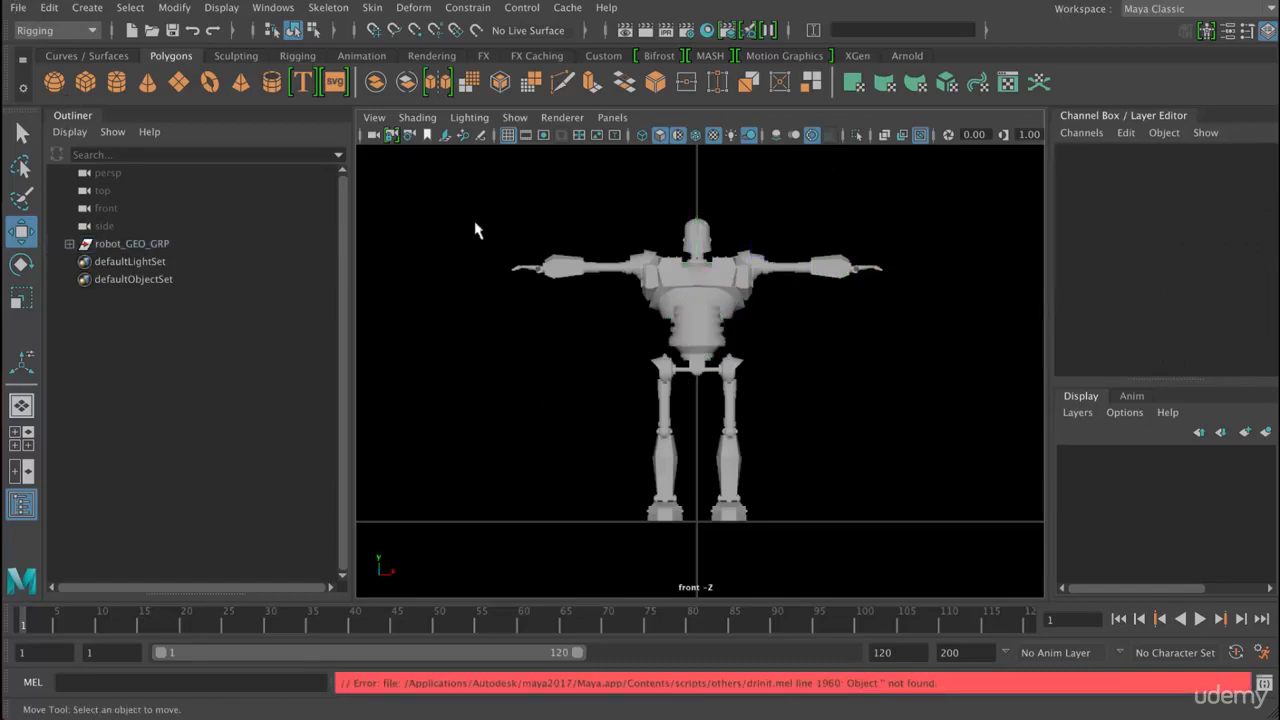
- Save the scene as robot_01 in Maya ASCII format in the Robot scenes folder, accepting the student version notice
click(18, 8)
key(Down)
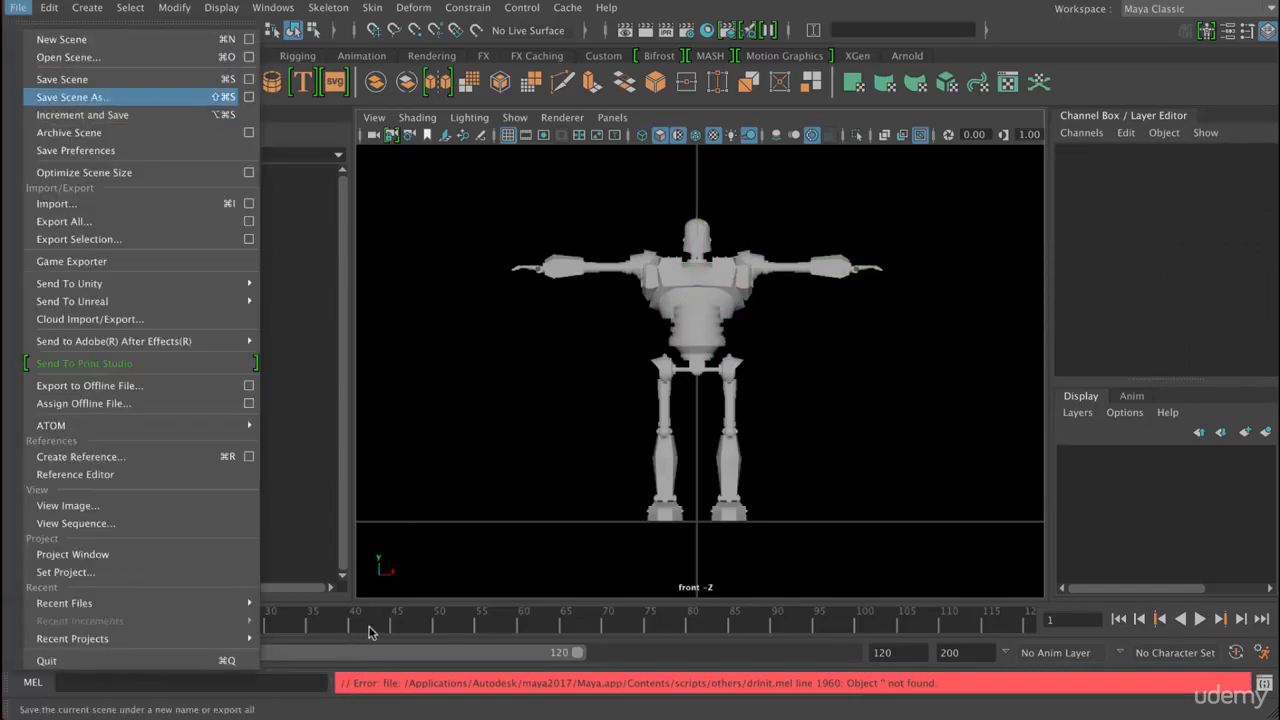
key(Return)
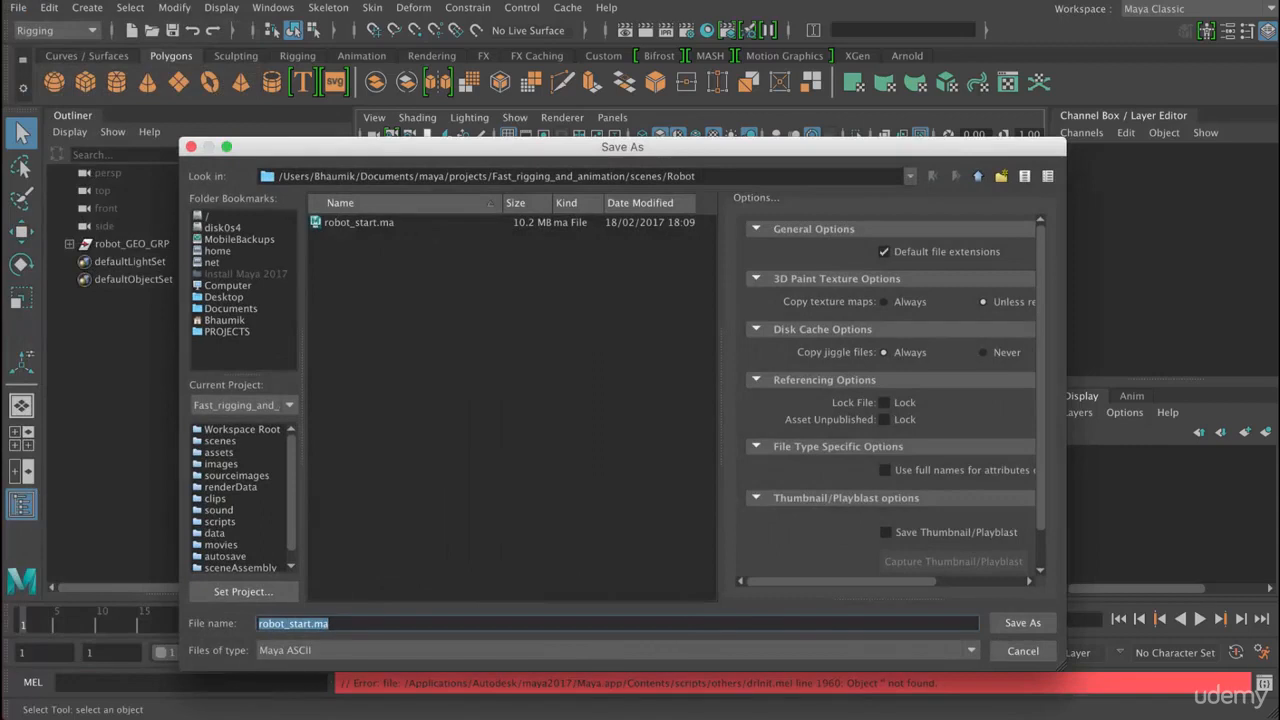
click(330, 623)
key(shift+Left)
key(shift+Left)
key(shift+Left)
key(shift+Left)
key(shift+Left)
key(shift+Left)
key(shift+Left)
text(_01)
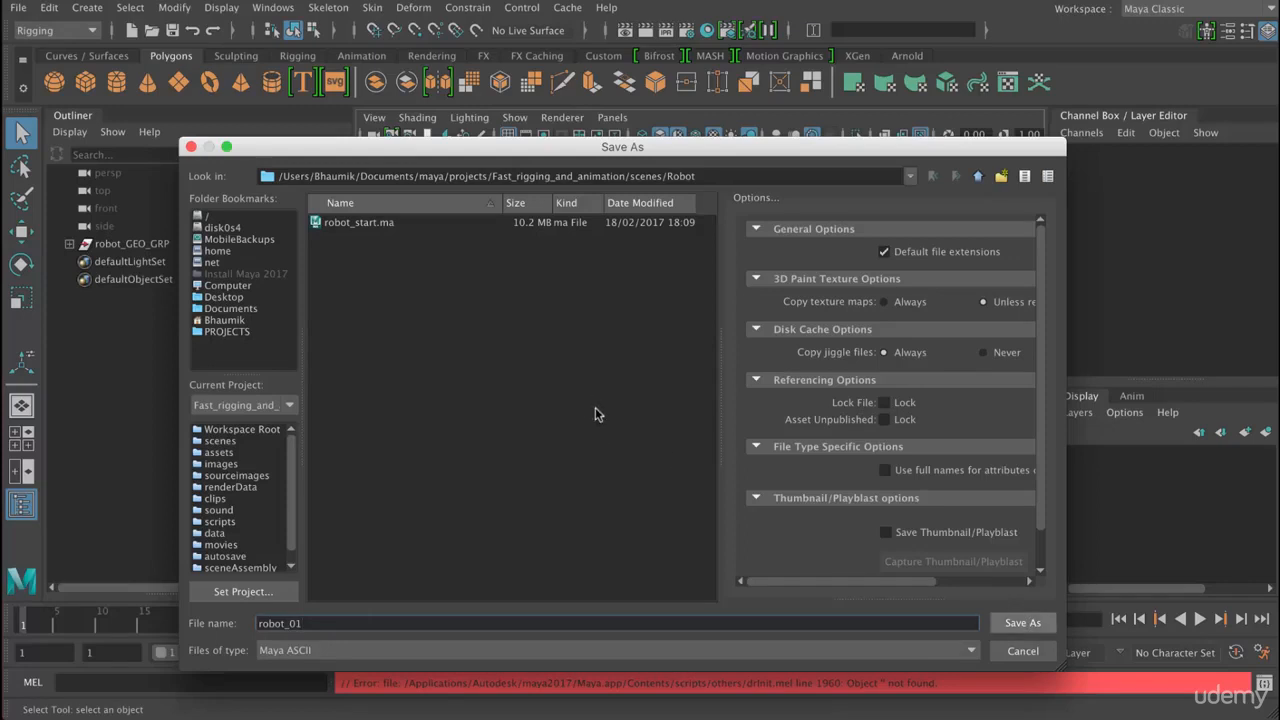
key(Return)
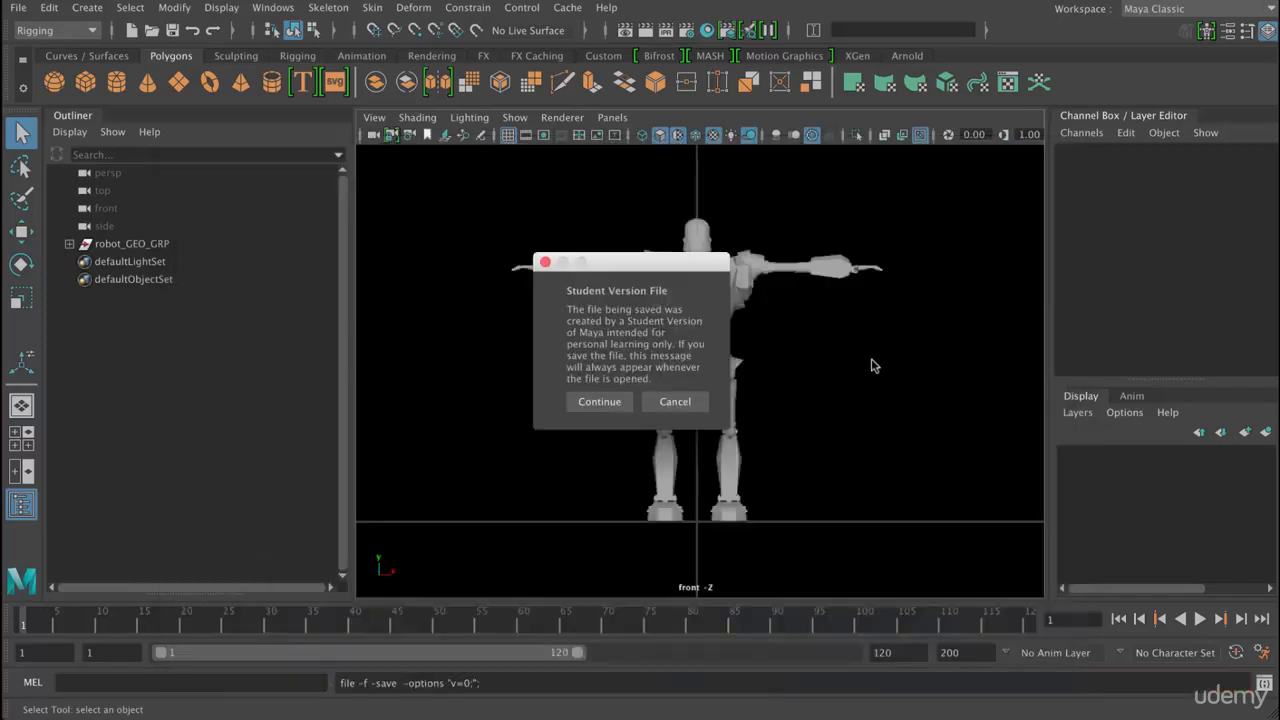
key(Return)
key(w)
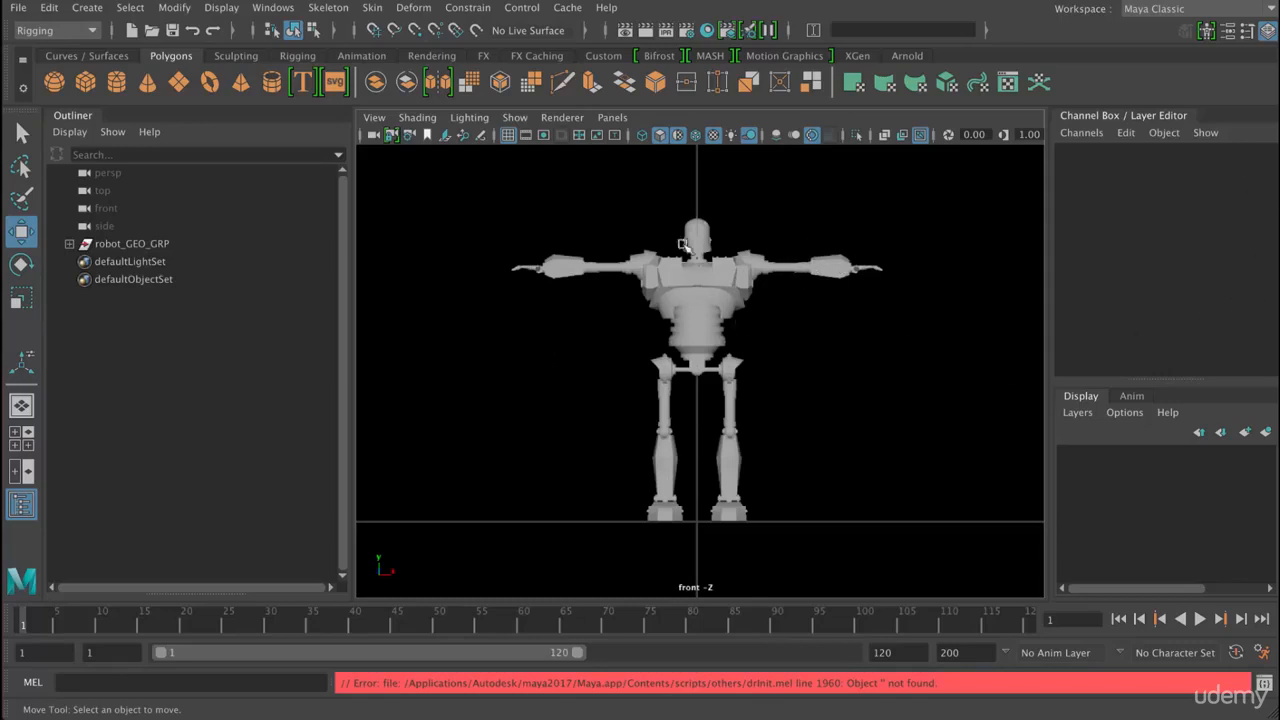
click(830, 267)
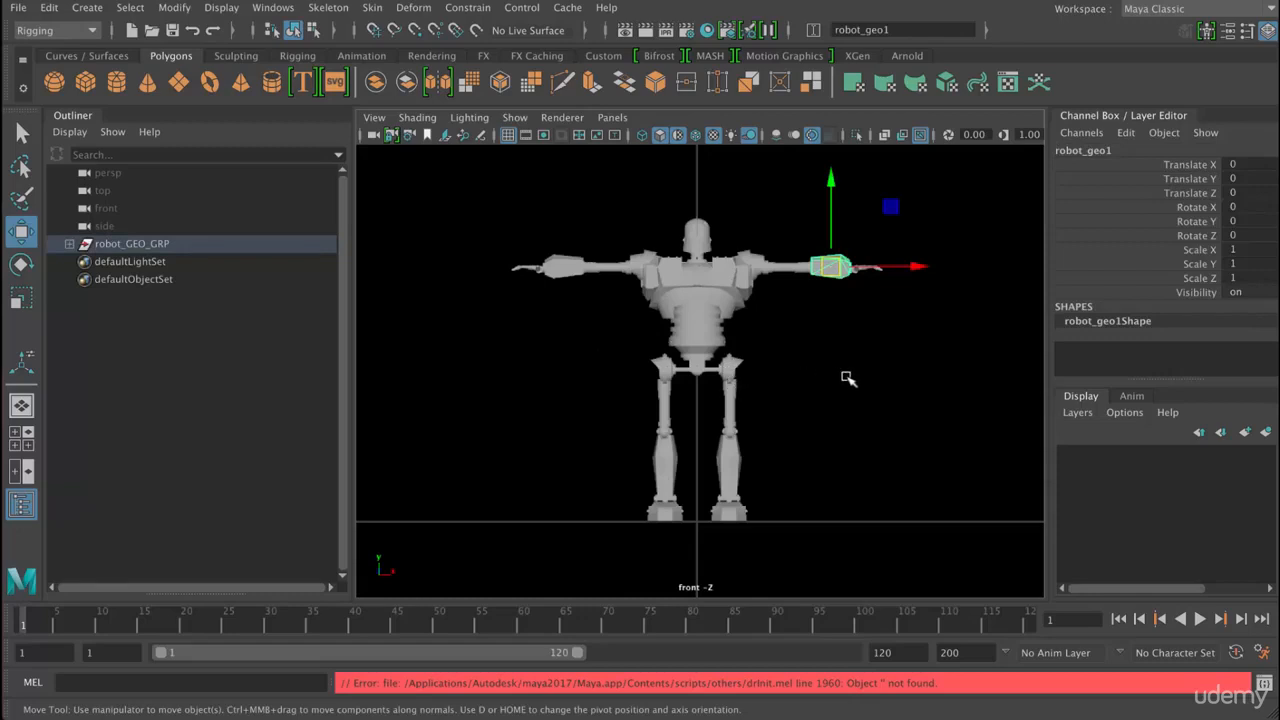
click(724, 353)
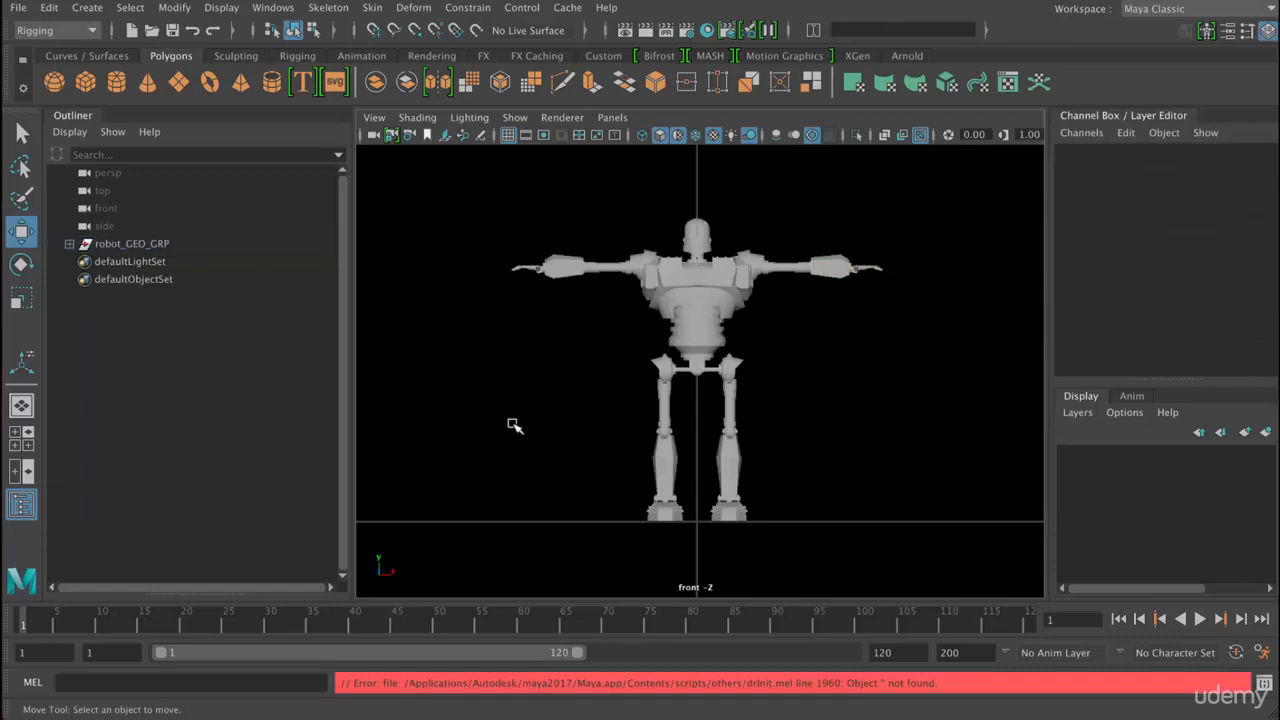